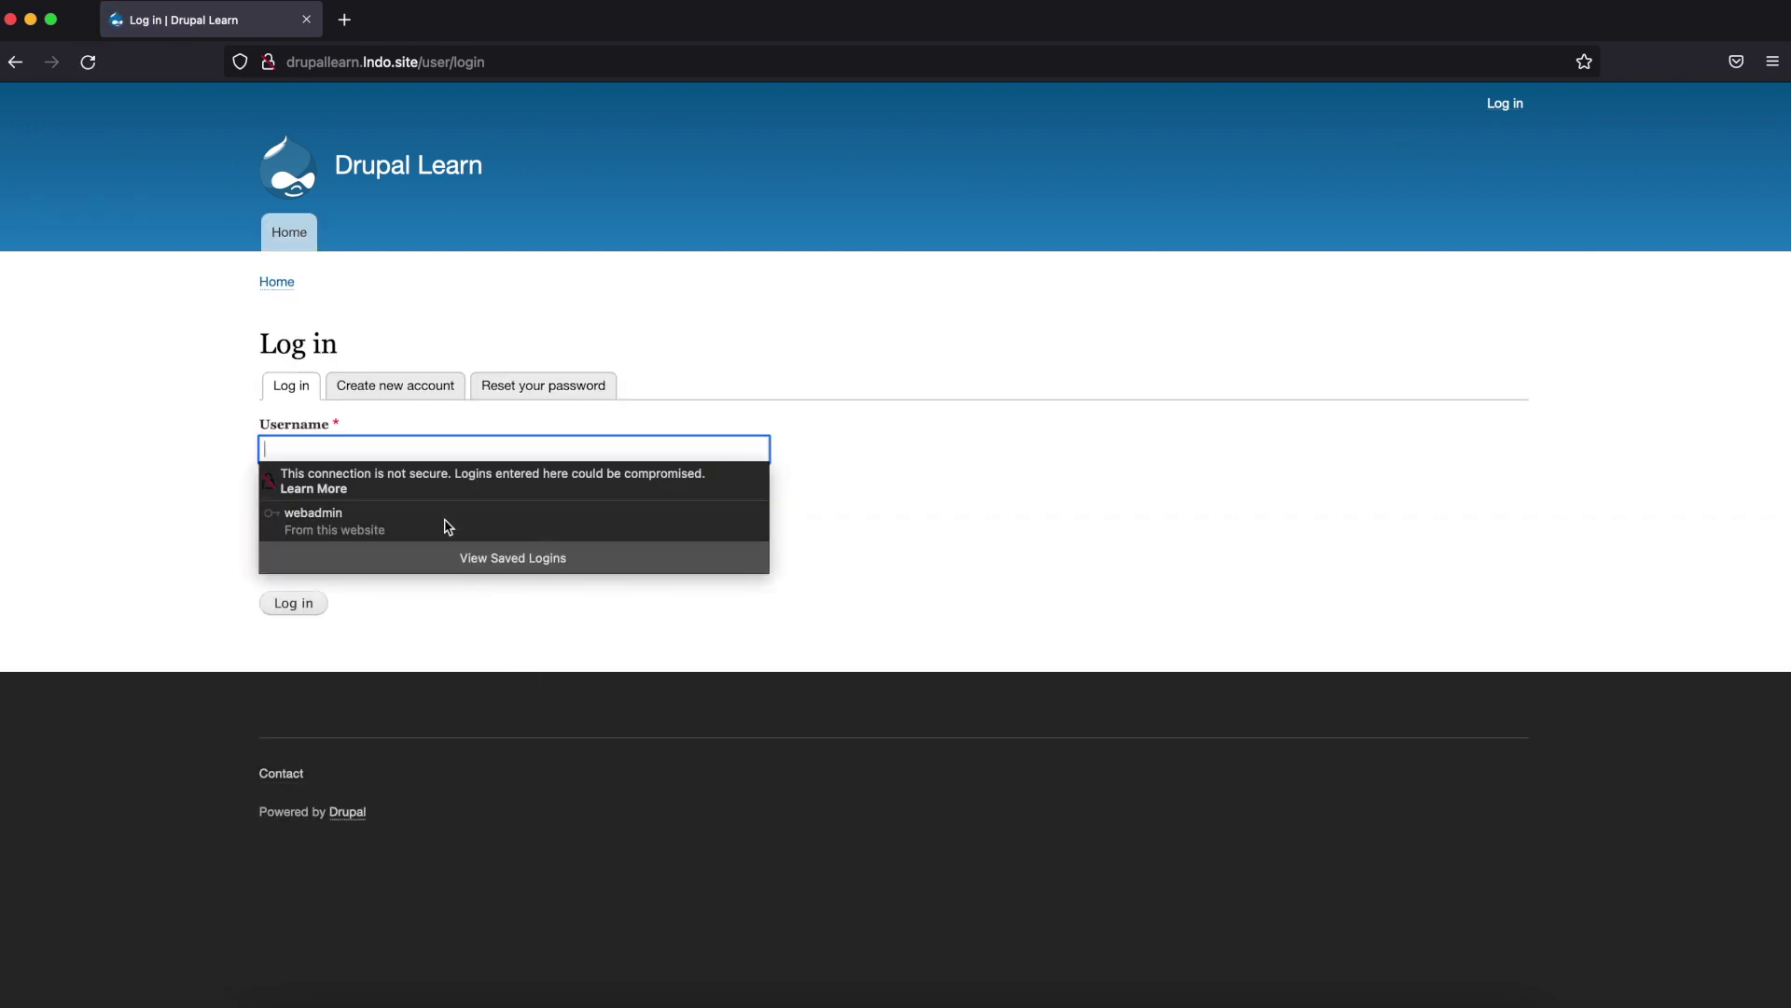
On the log-in page, bring up the saved administrator login suggestion
click(446, 521)
Log in as the administrator and open the T Shirt product page
click(302, 609)
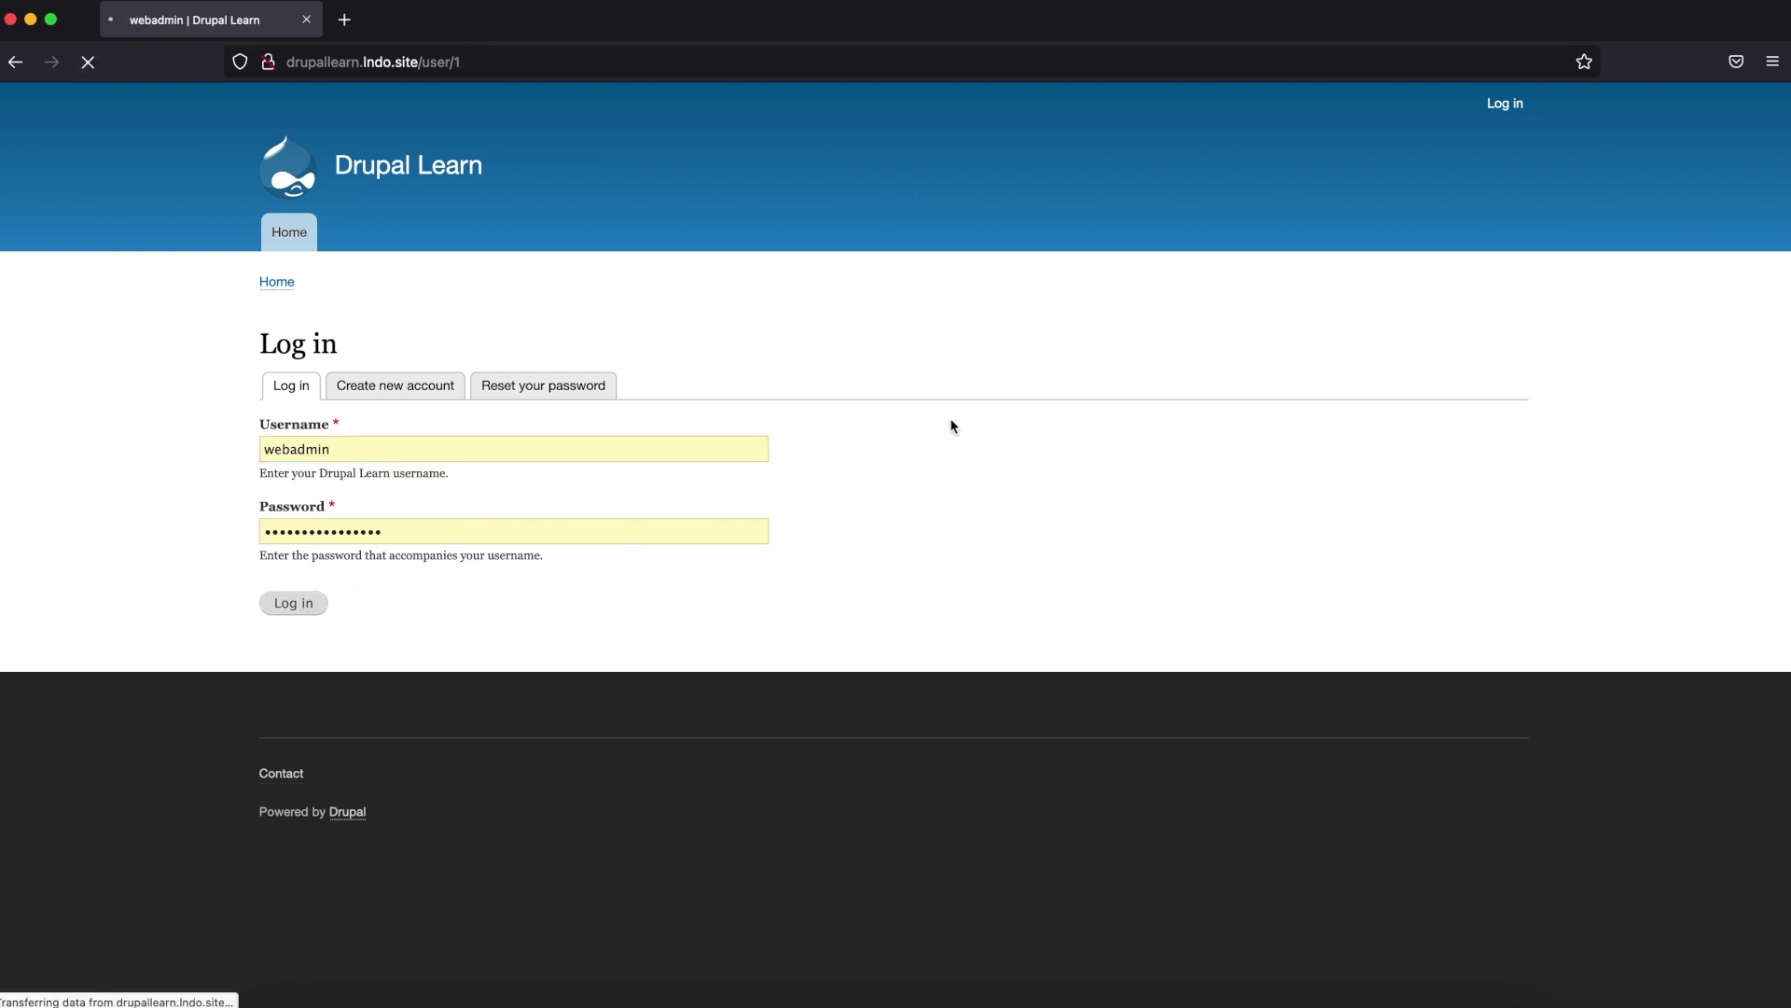
mouse_move(210, 142)
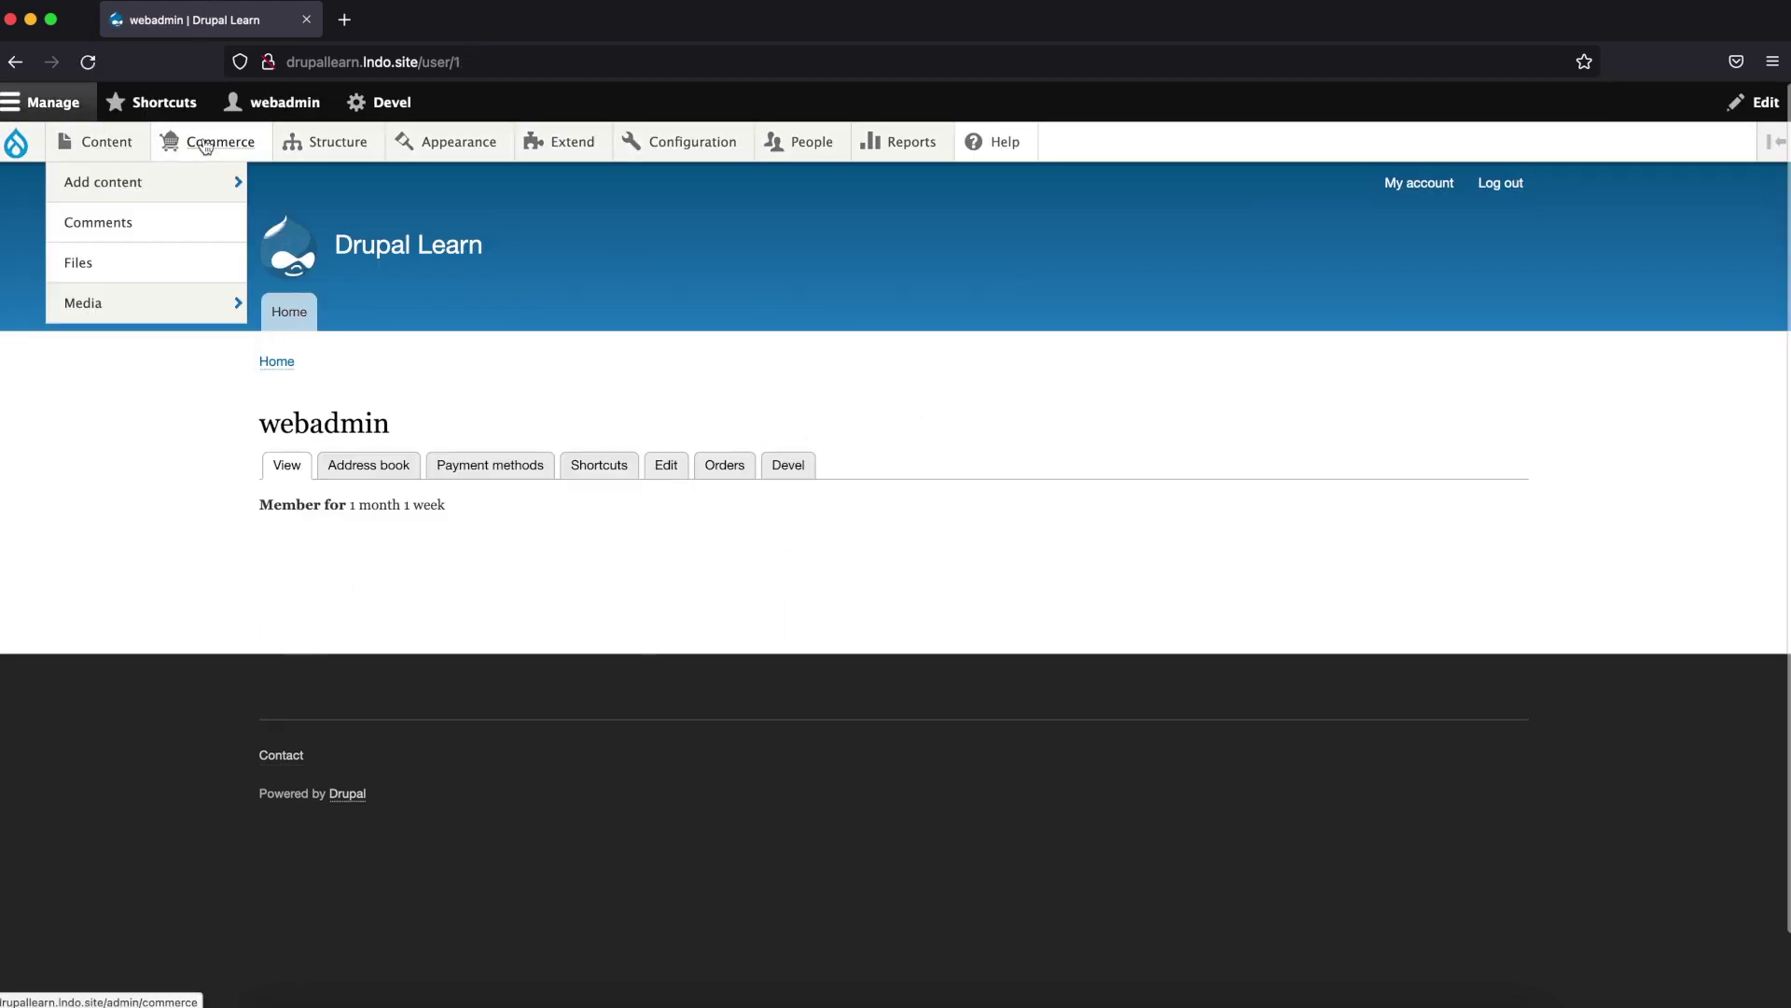
click(232, 280)
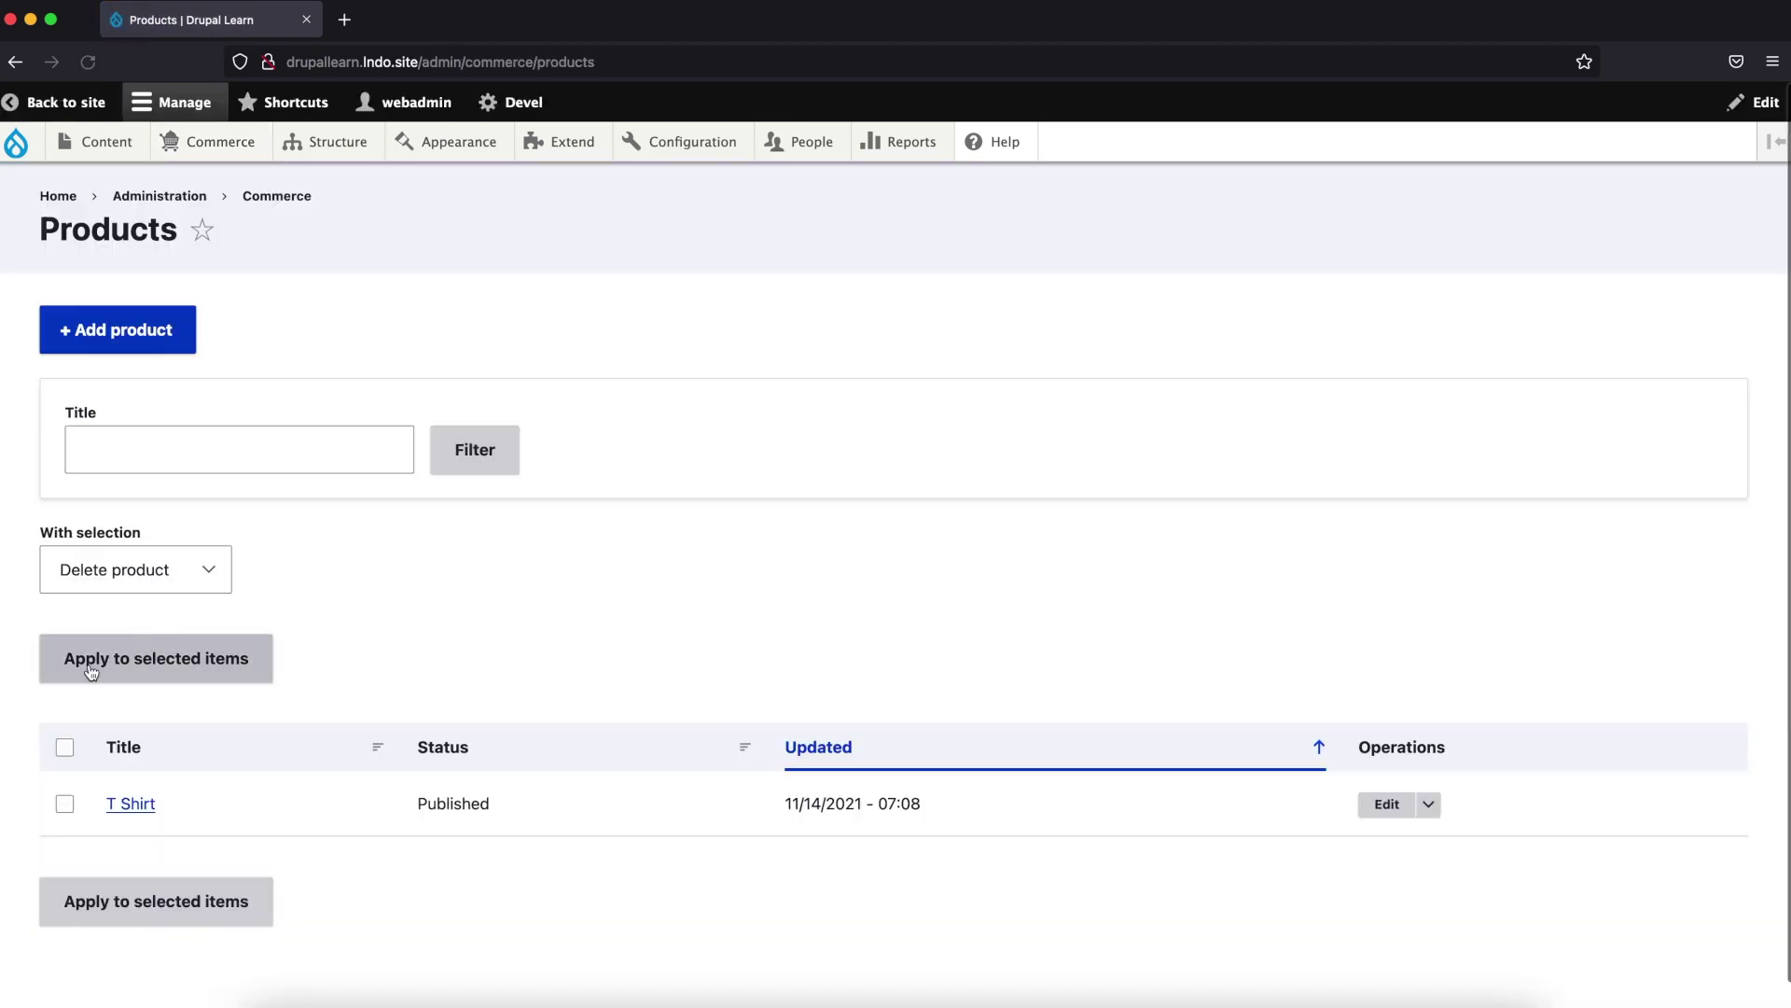
click(134, 800)
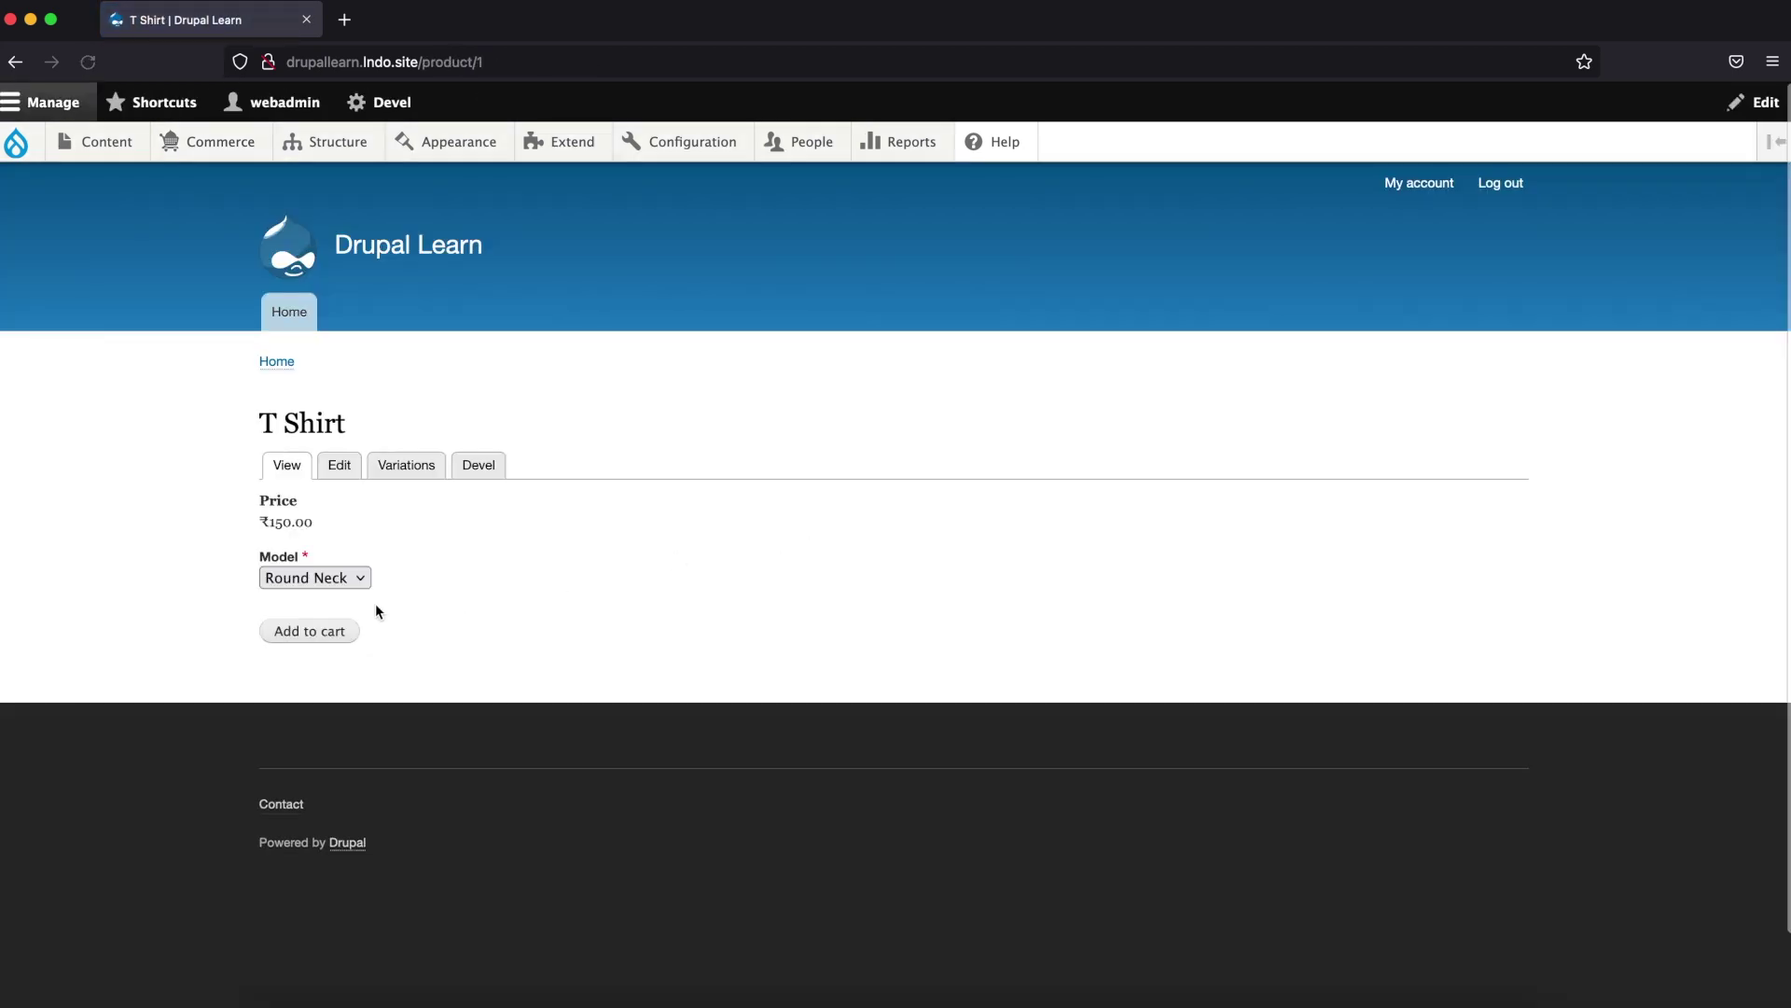
Add a V Neck T Shirt to the cart, then remove it from the cart
click(340, 577)
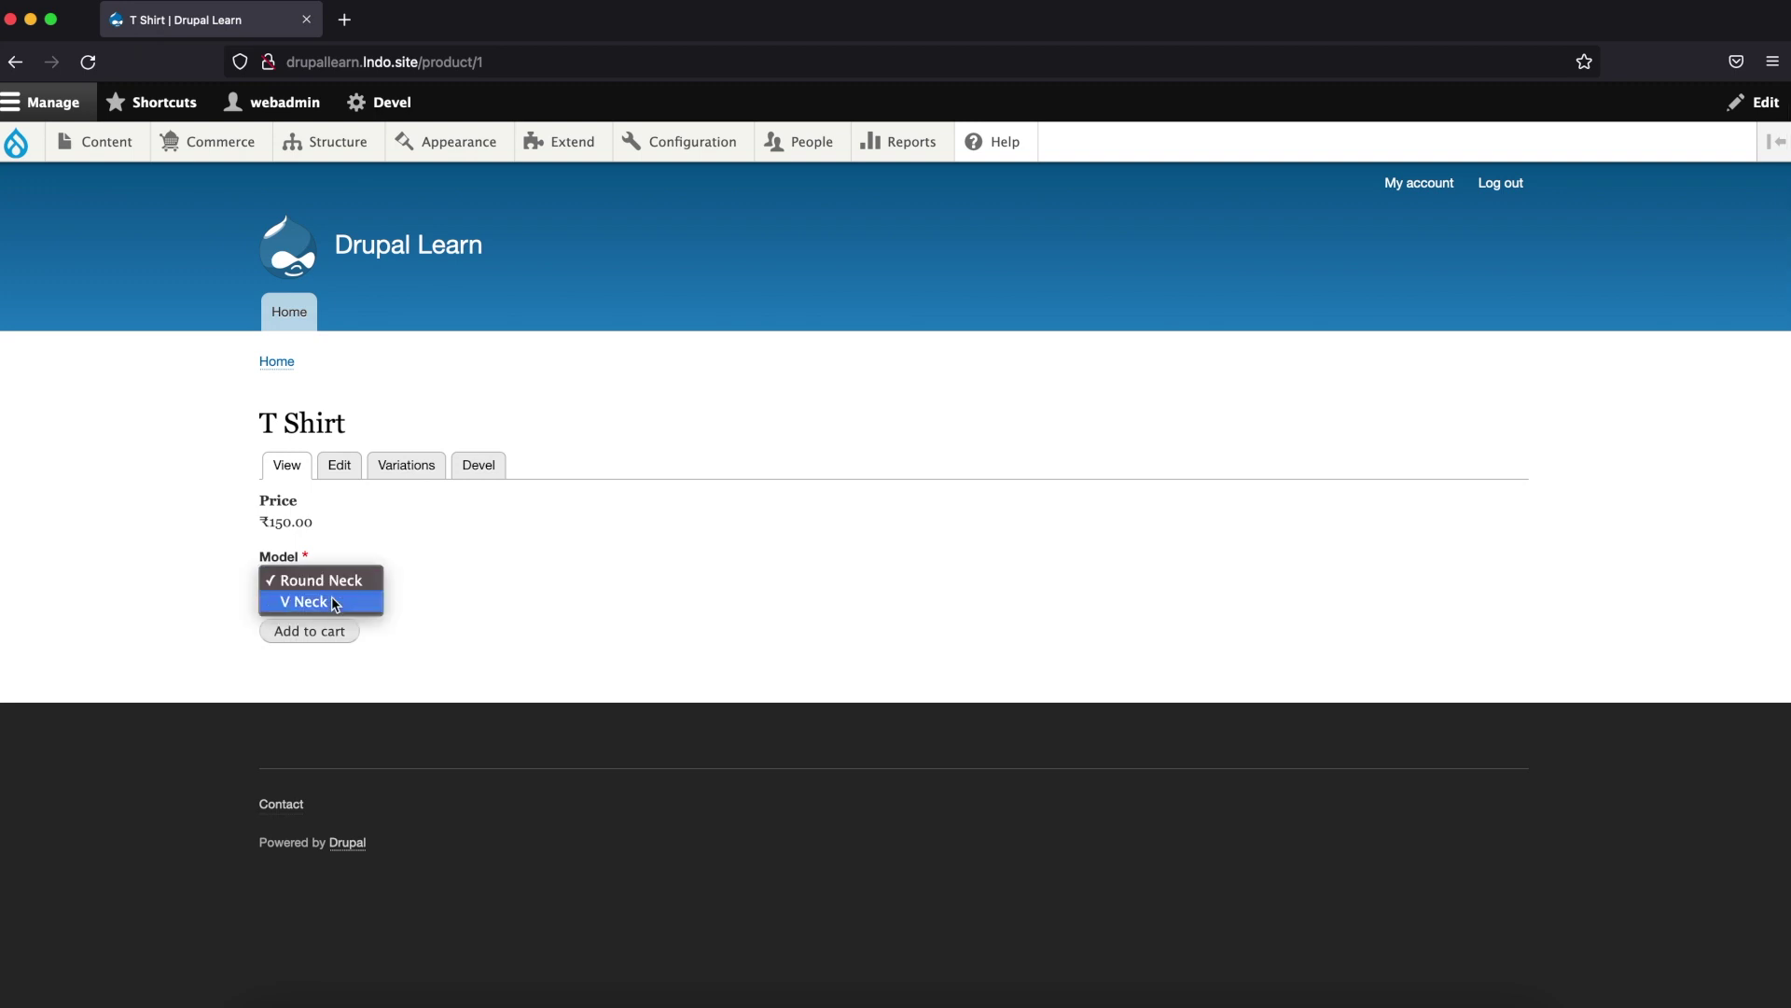
click(317, 602)
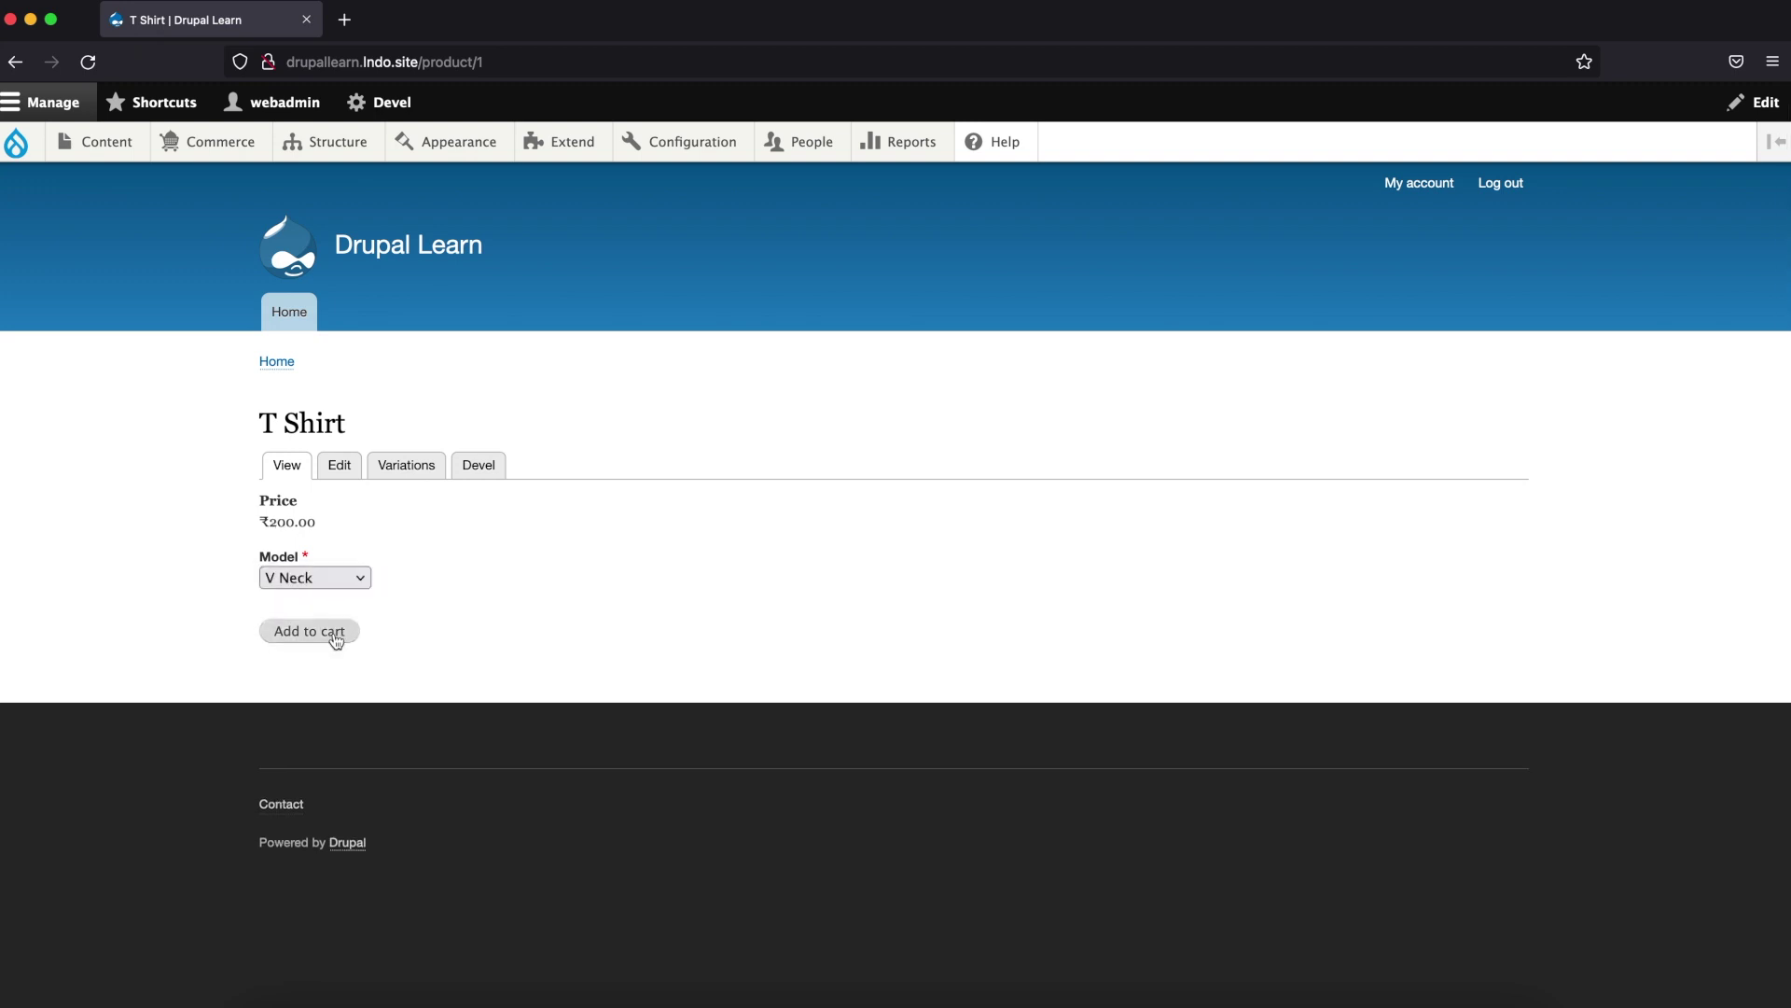
click(334, 634)
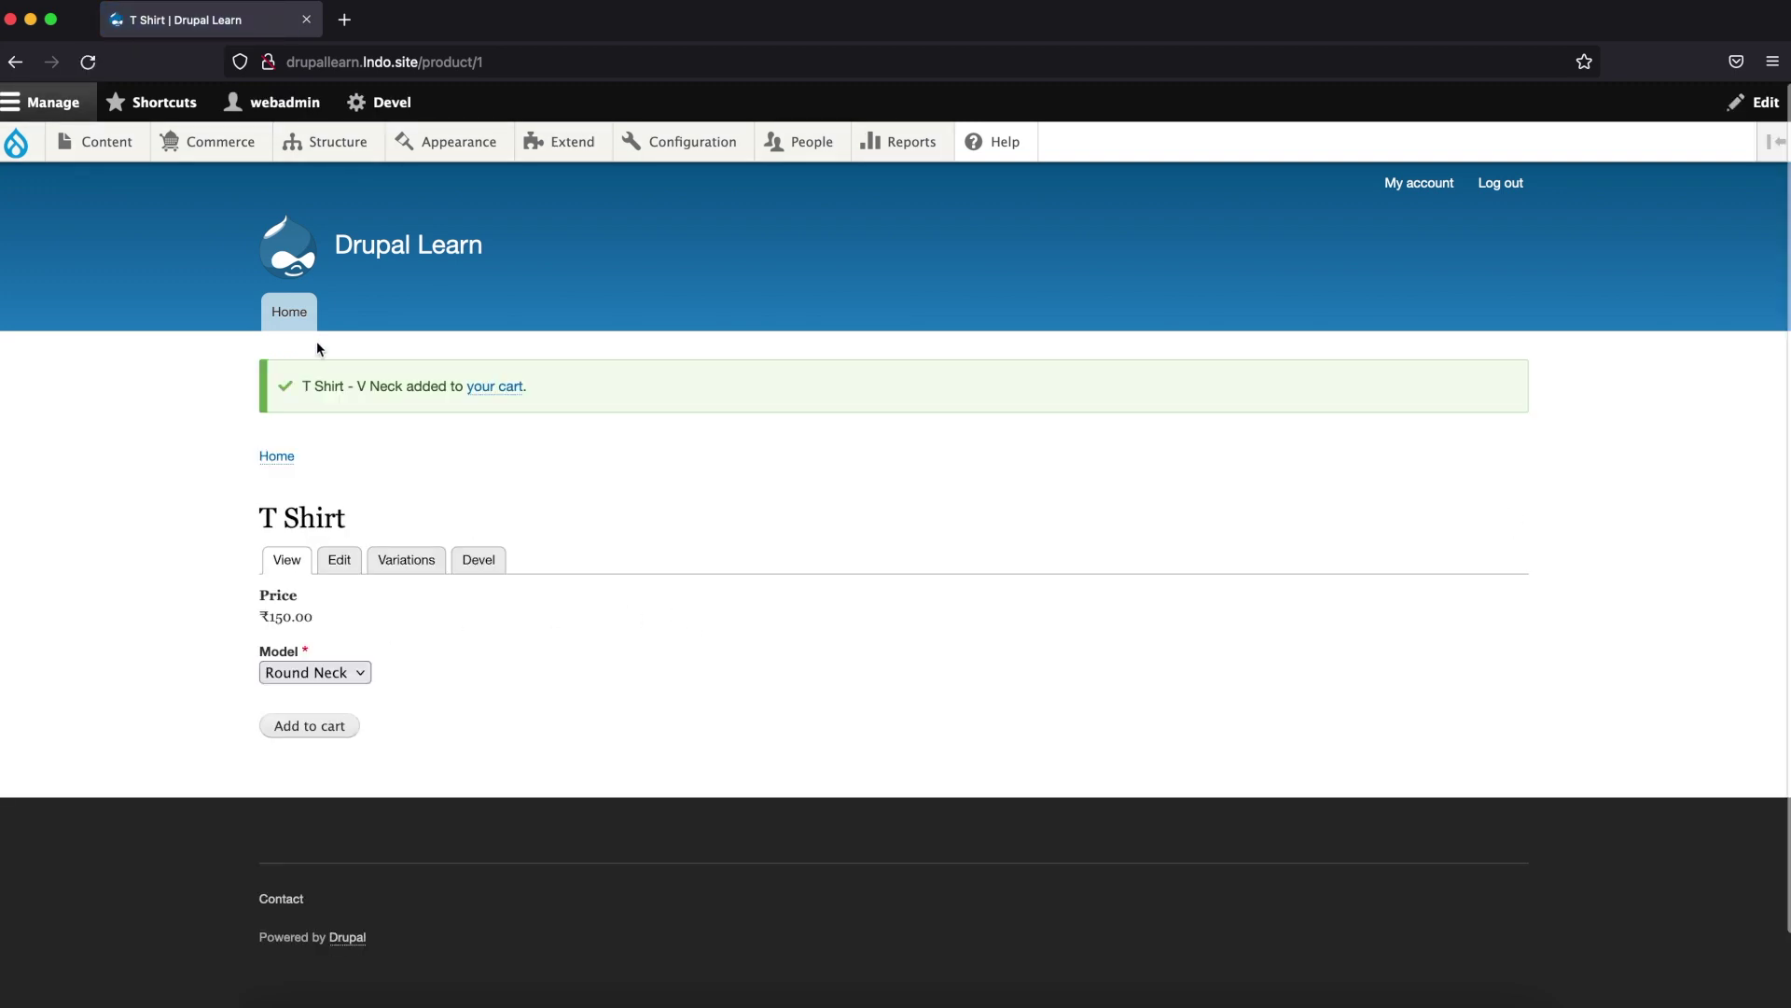
click(508, 394)
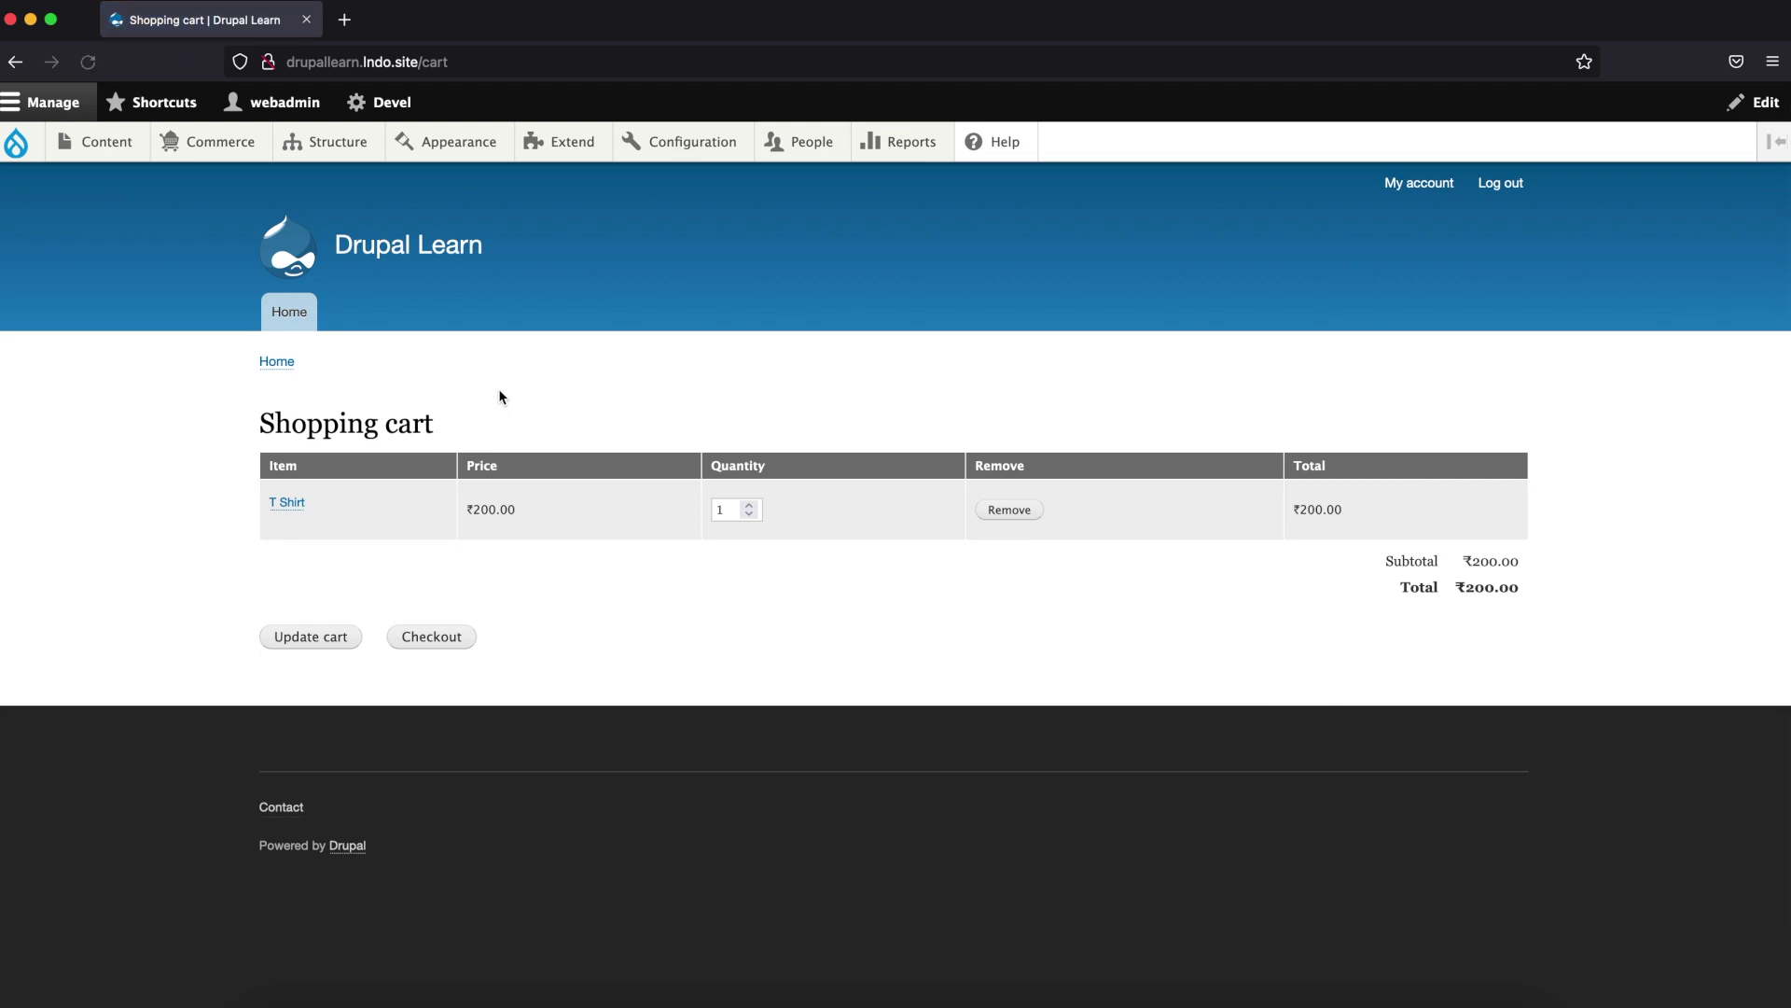
click(1034, 515)
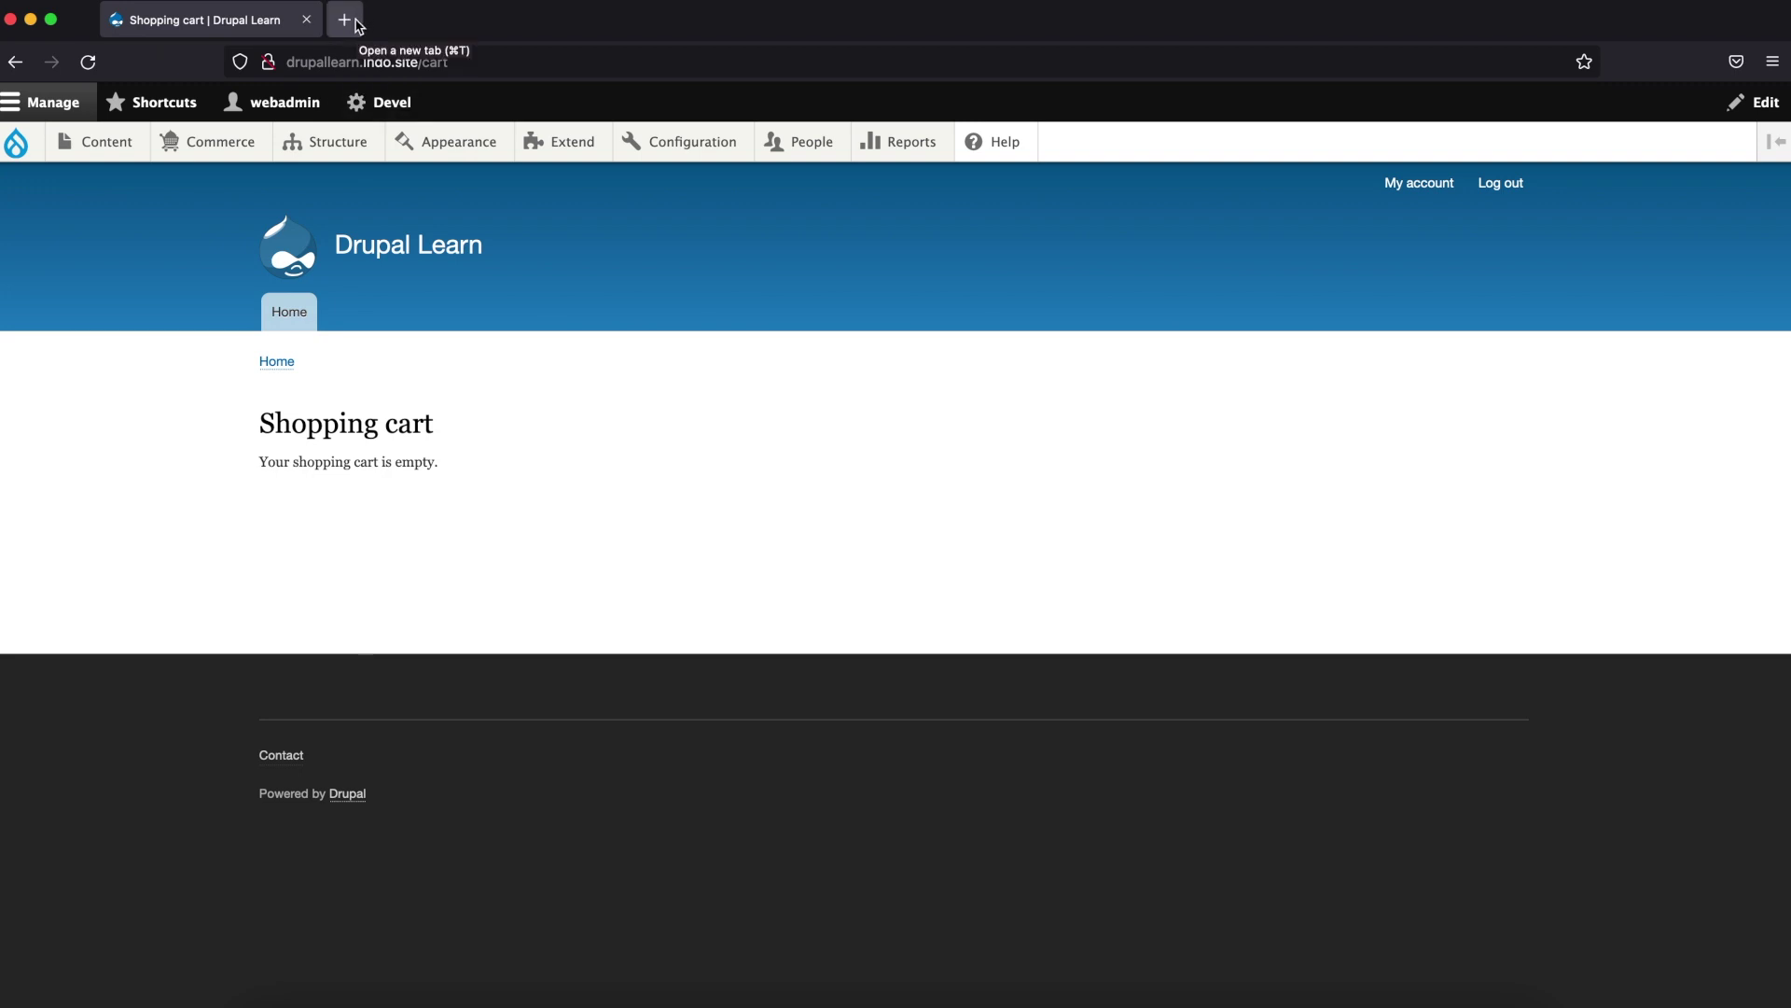
Search Google in a new tab for 'commerce cart redirection drupal'
click(345, 20)
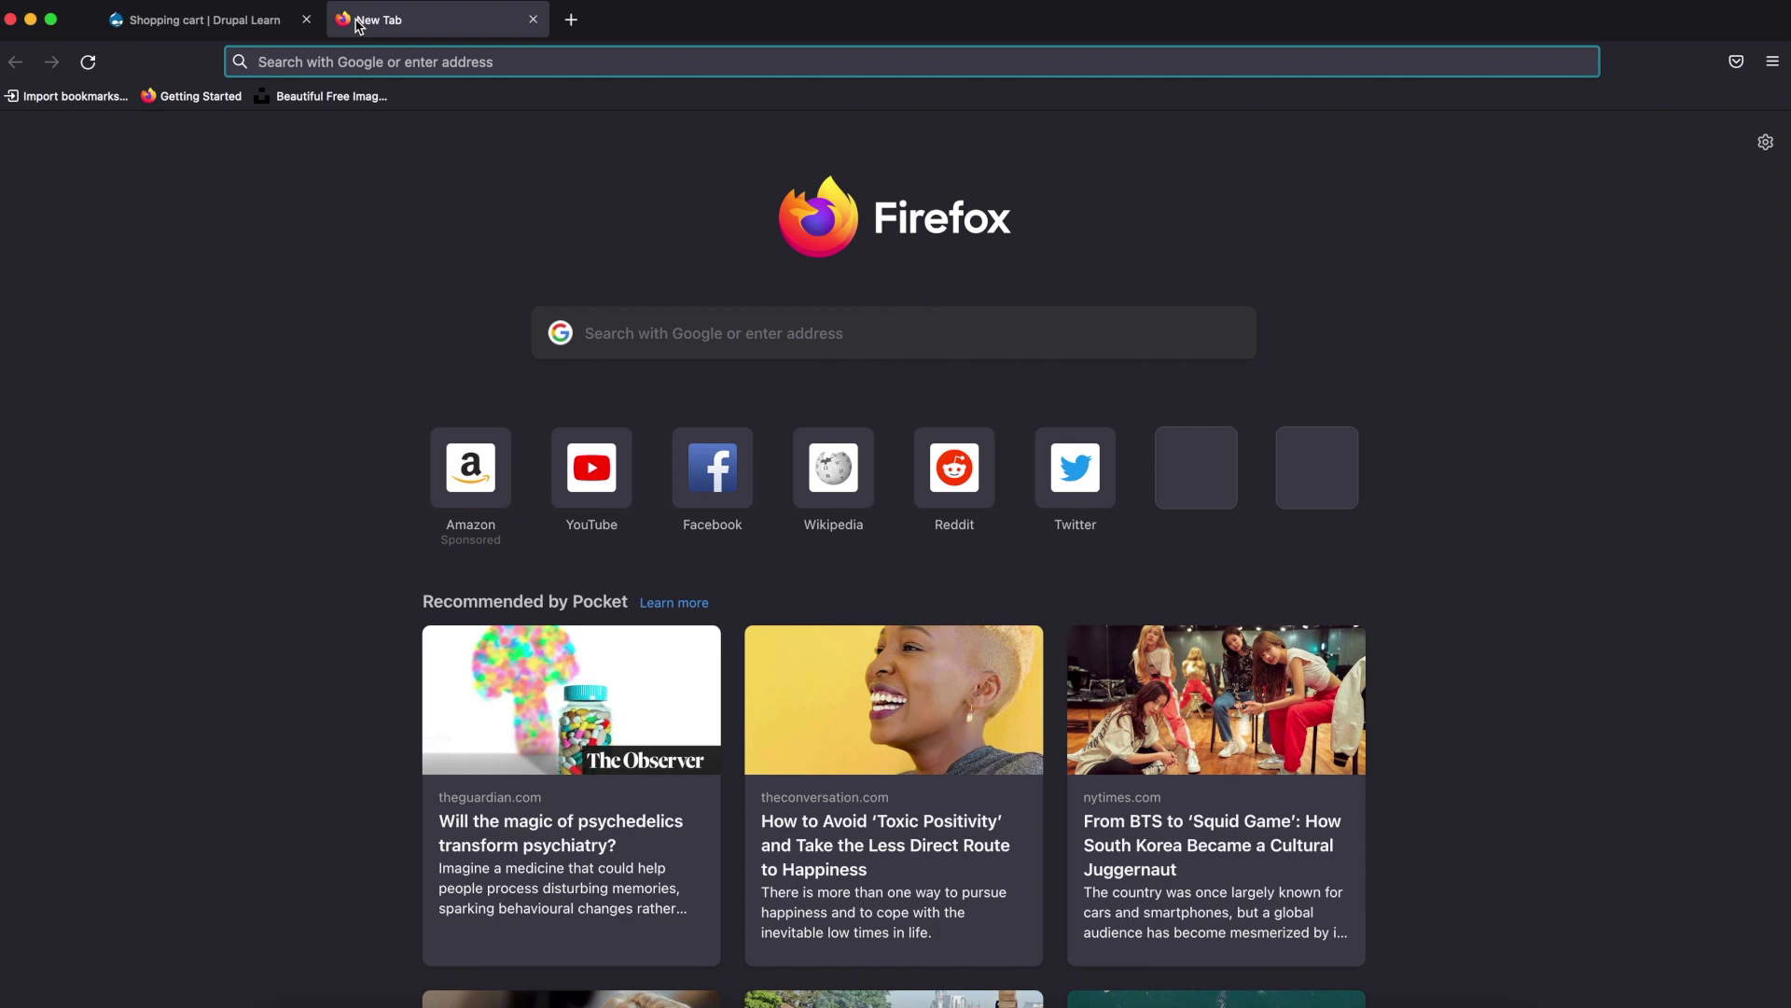
text(commer)
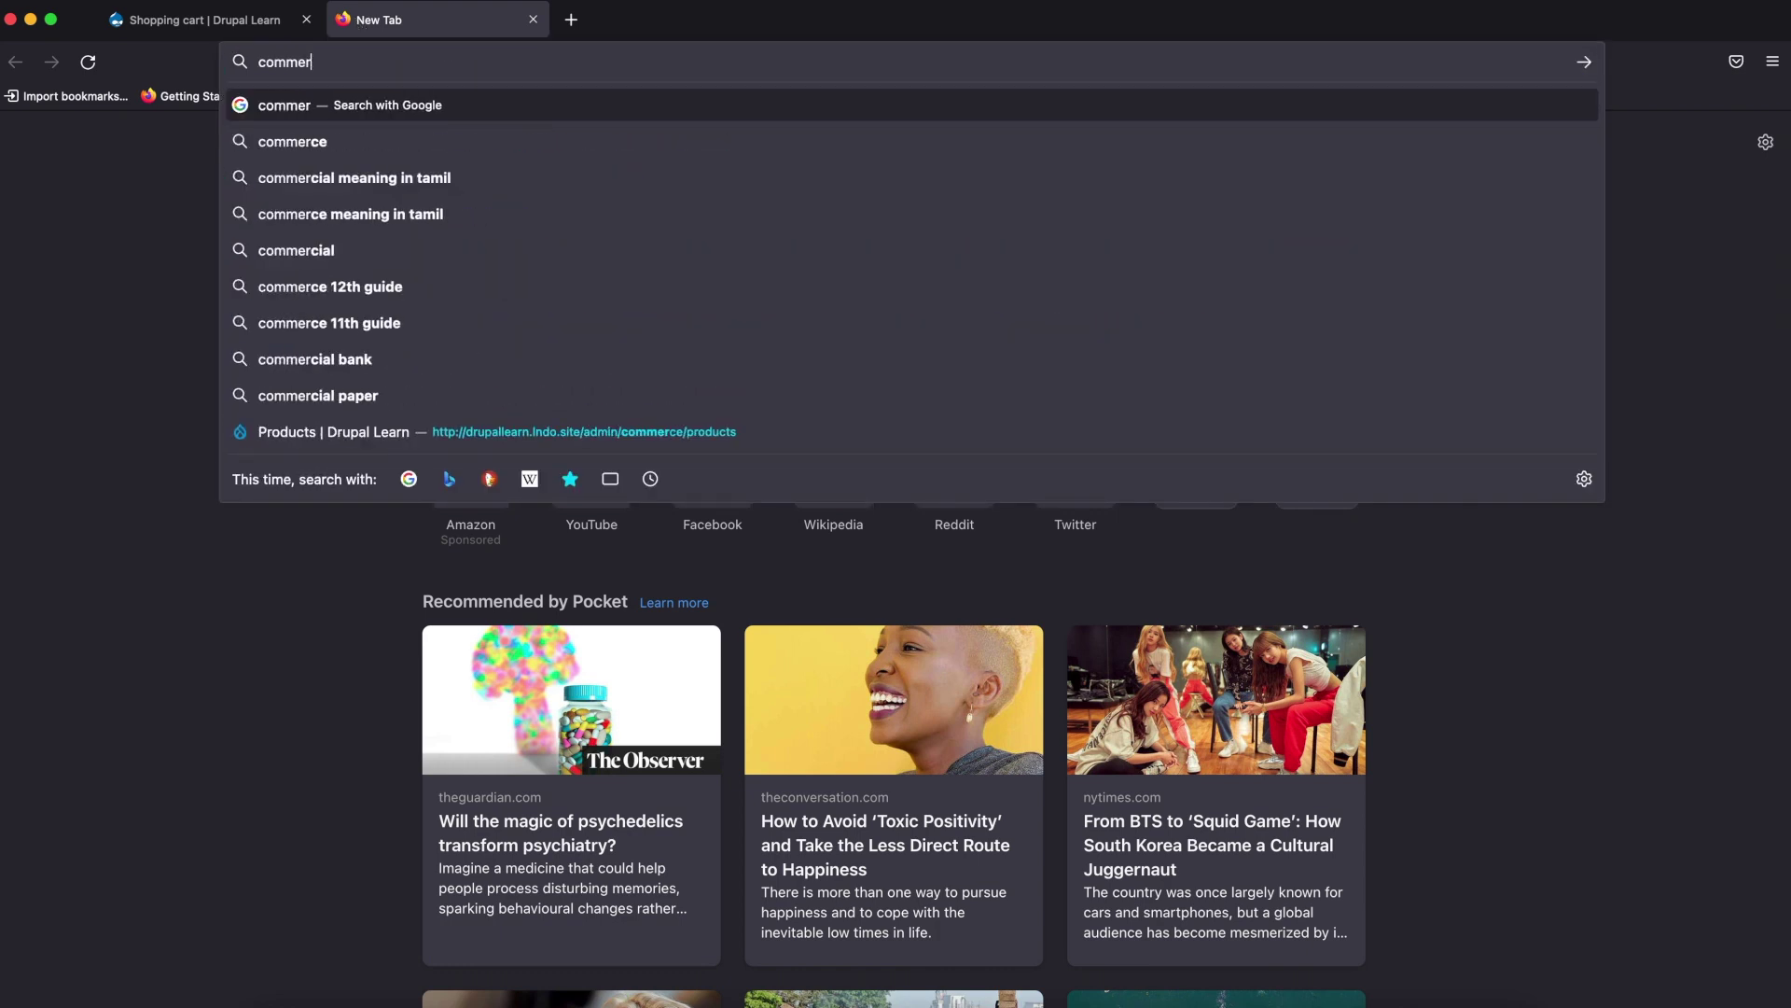
text(ce cart )
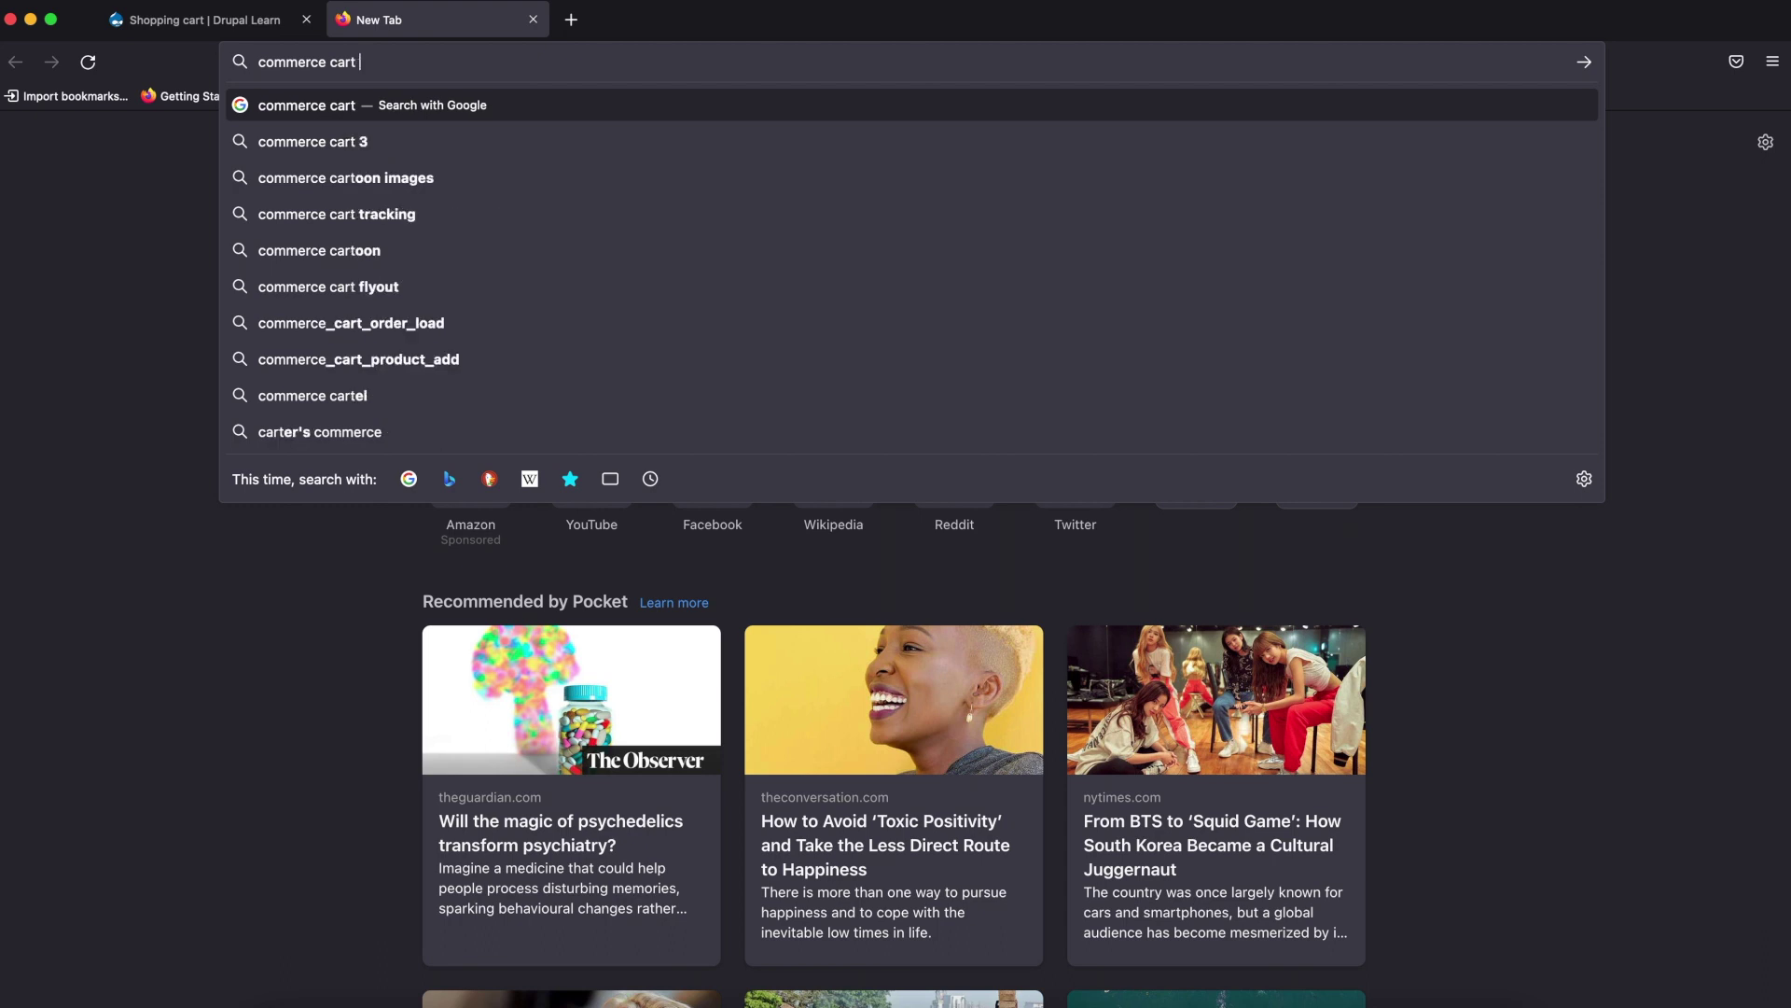
text(red)
key(BackSpace)
text(r)
text(edirect)
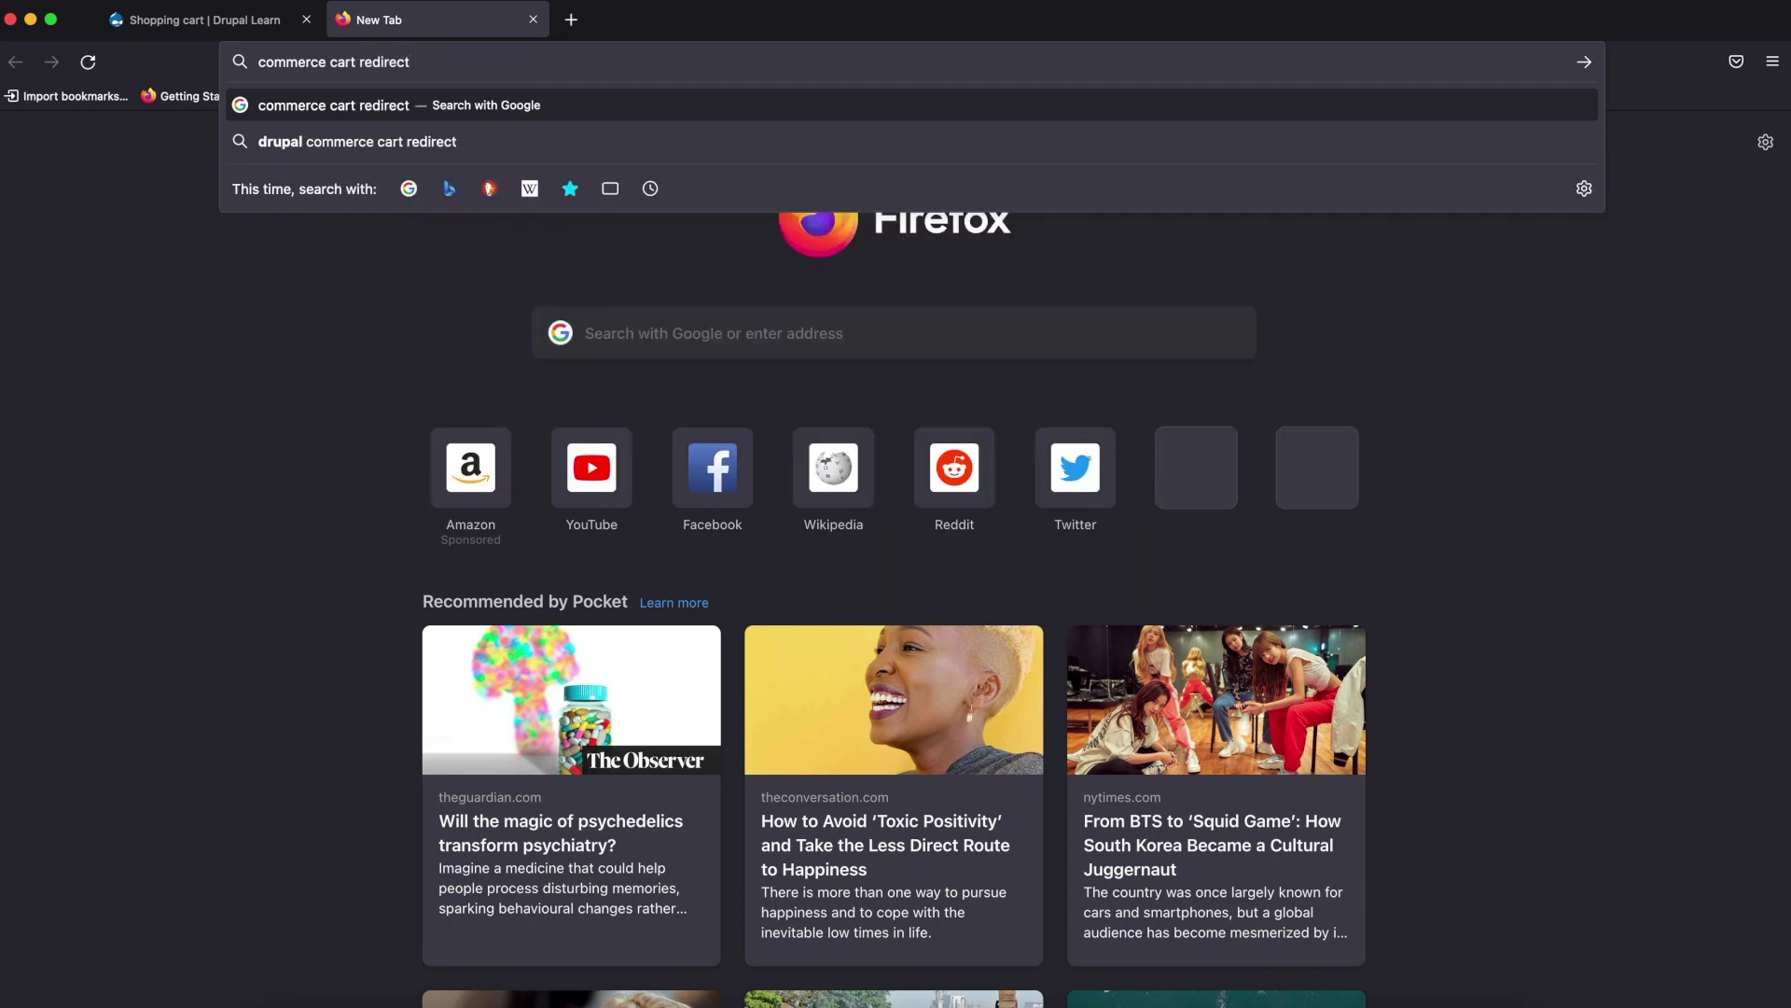
text(ion dru)
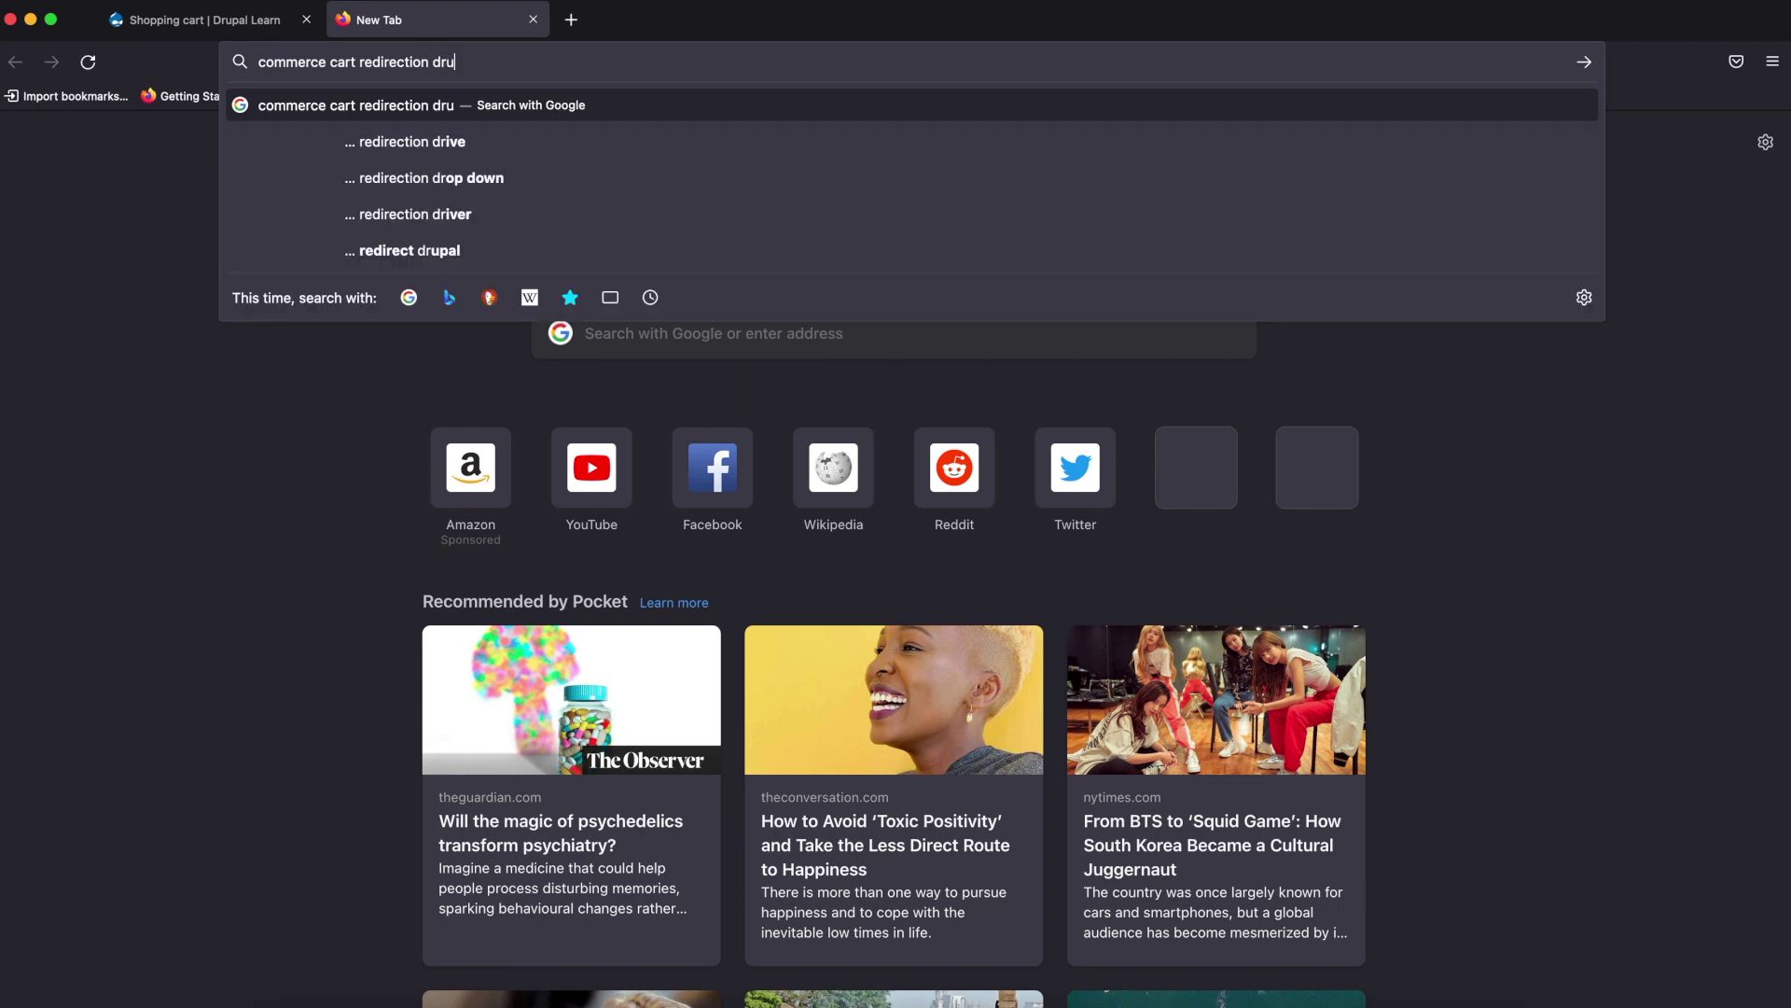
text(pal)
key(Return)
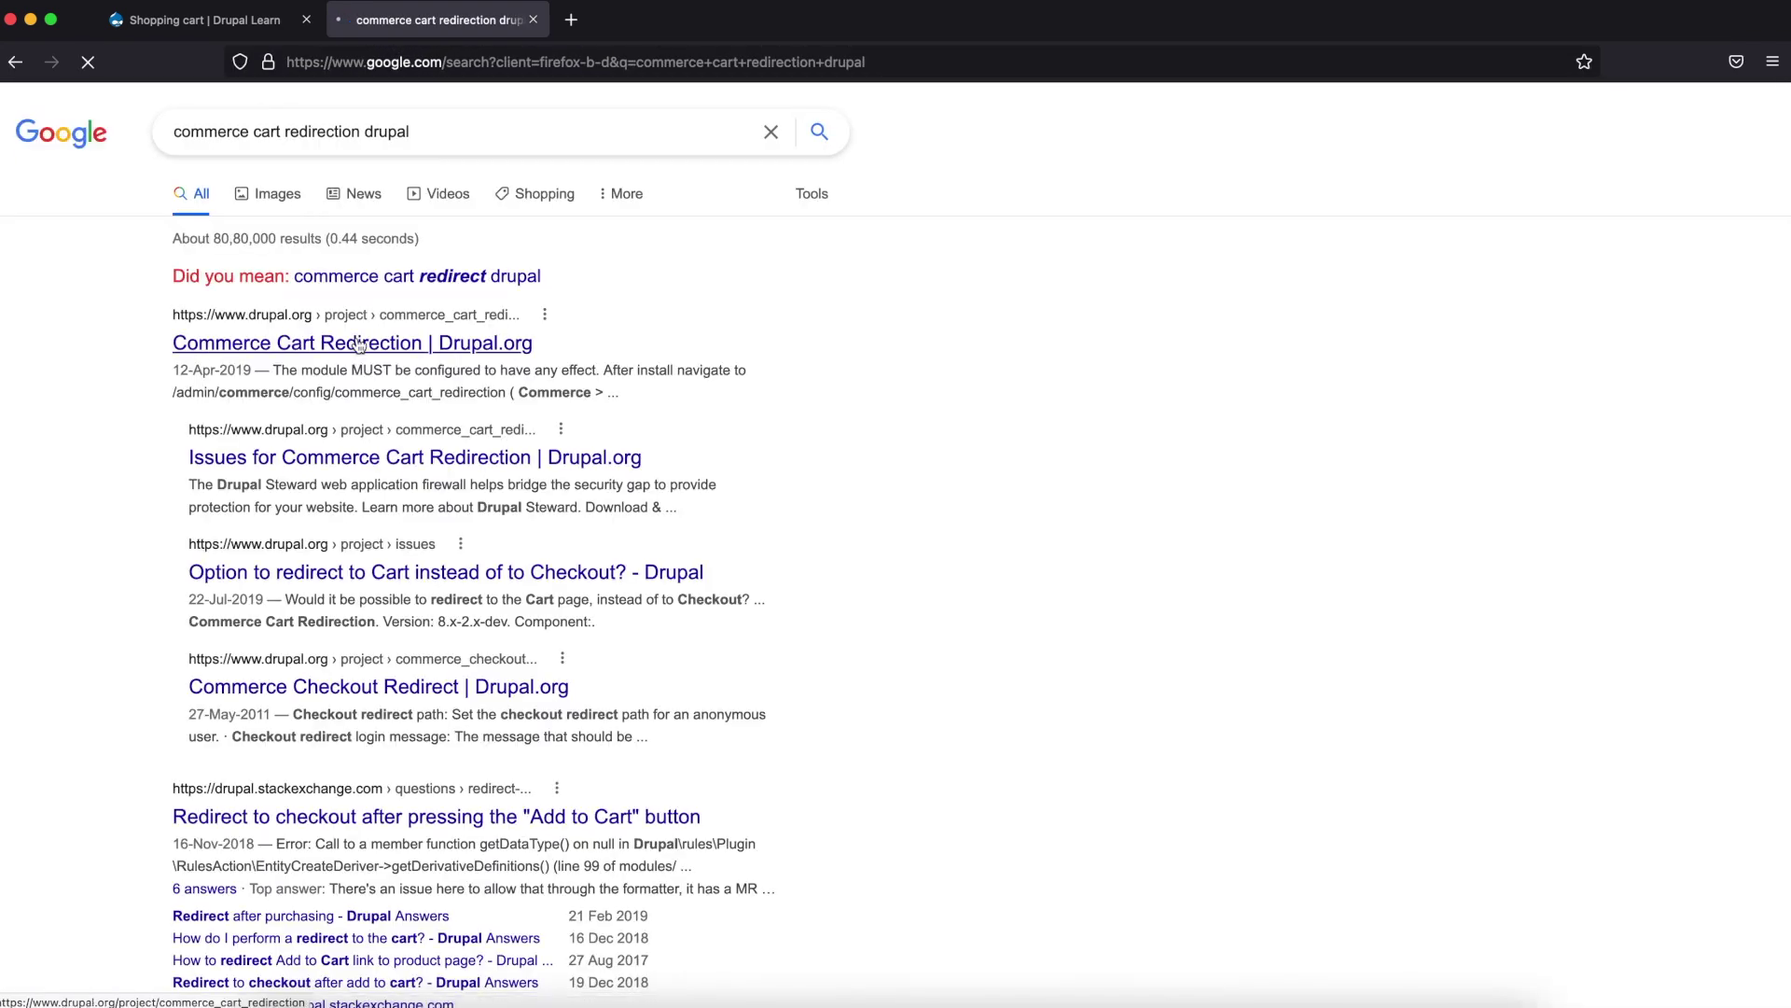
Open the drupal.org project page and copy the machine name commerce_cart_redirection
click(360, 345)
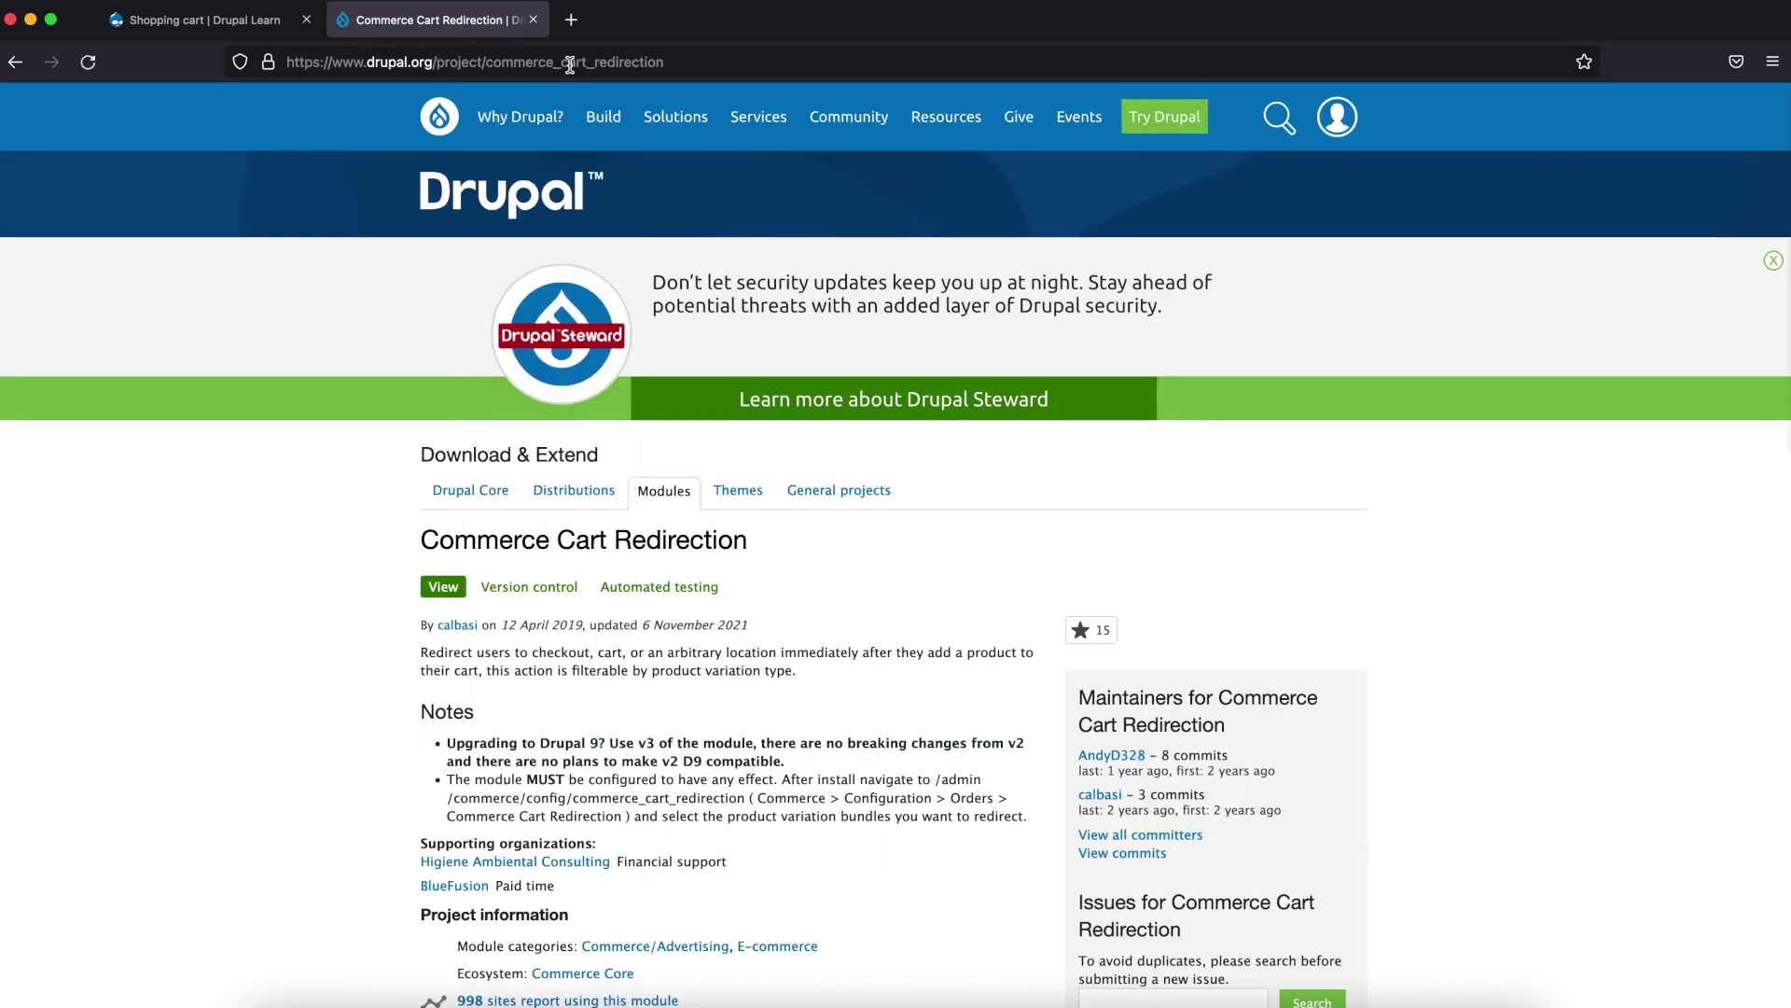
double_click(570, 61)
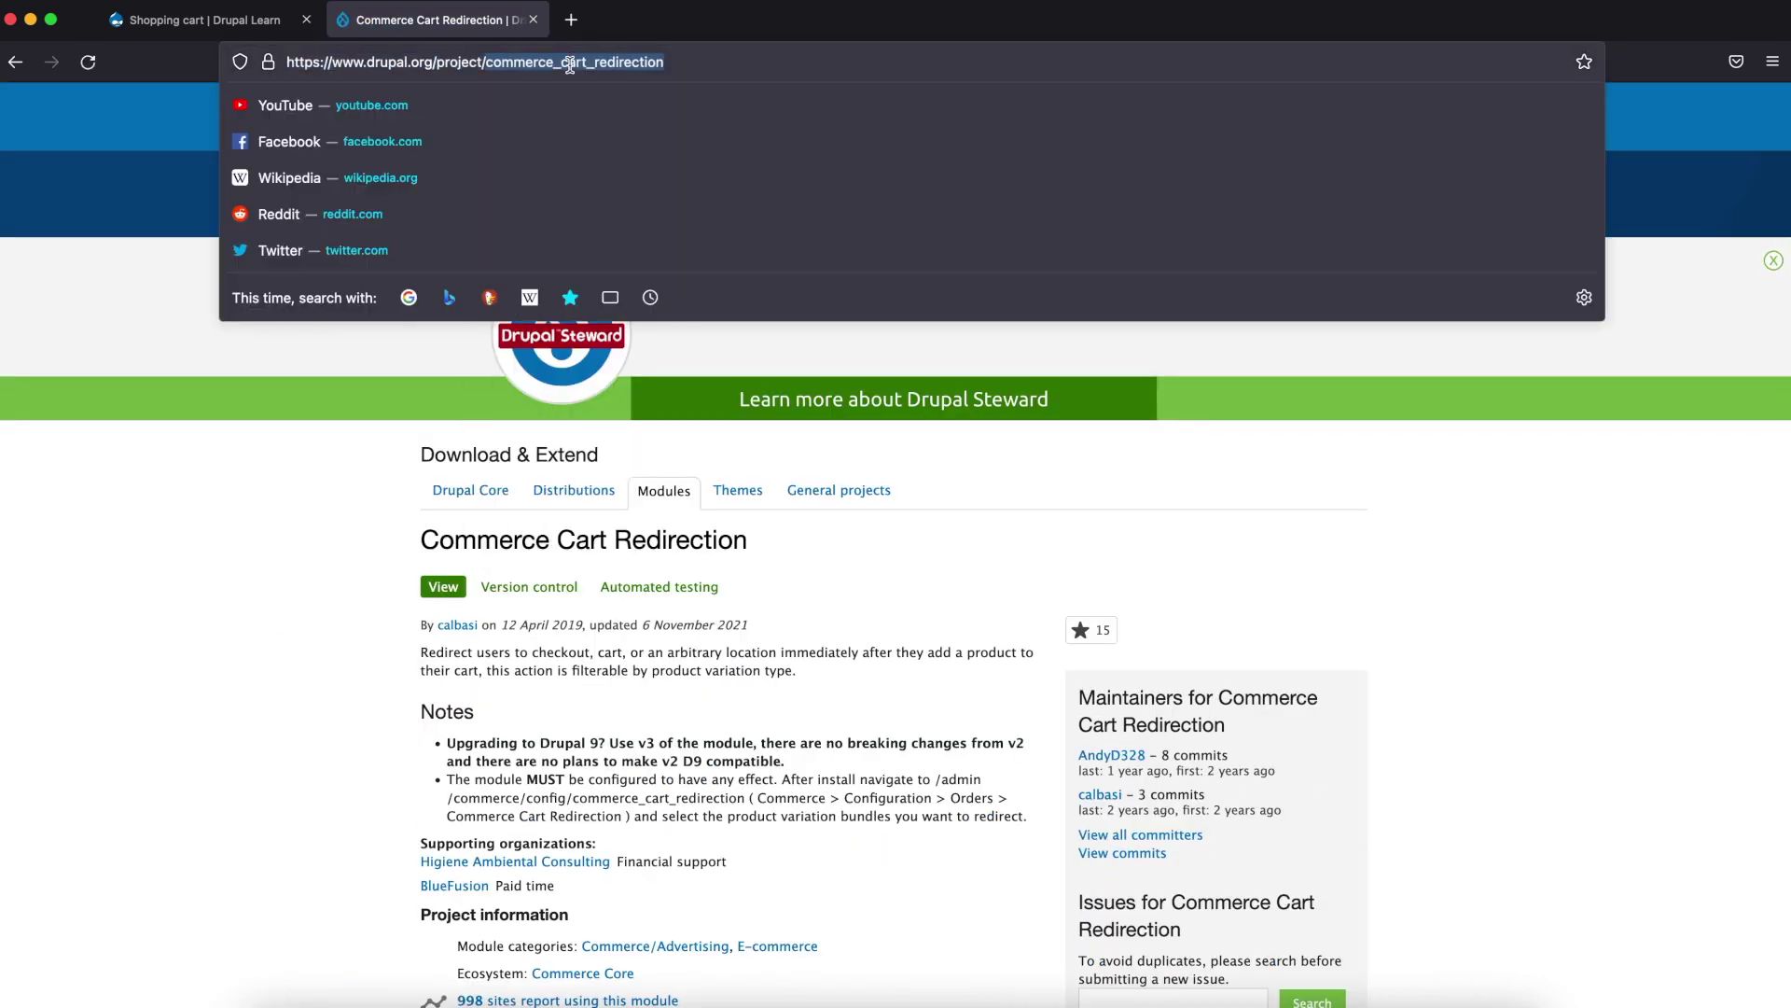
right_click(570, 65)
click(637, 154)
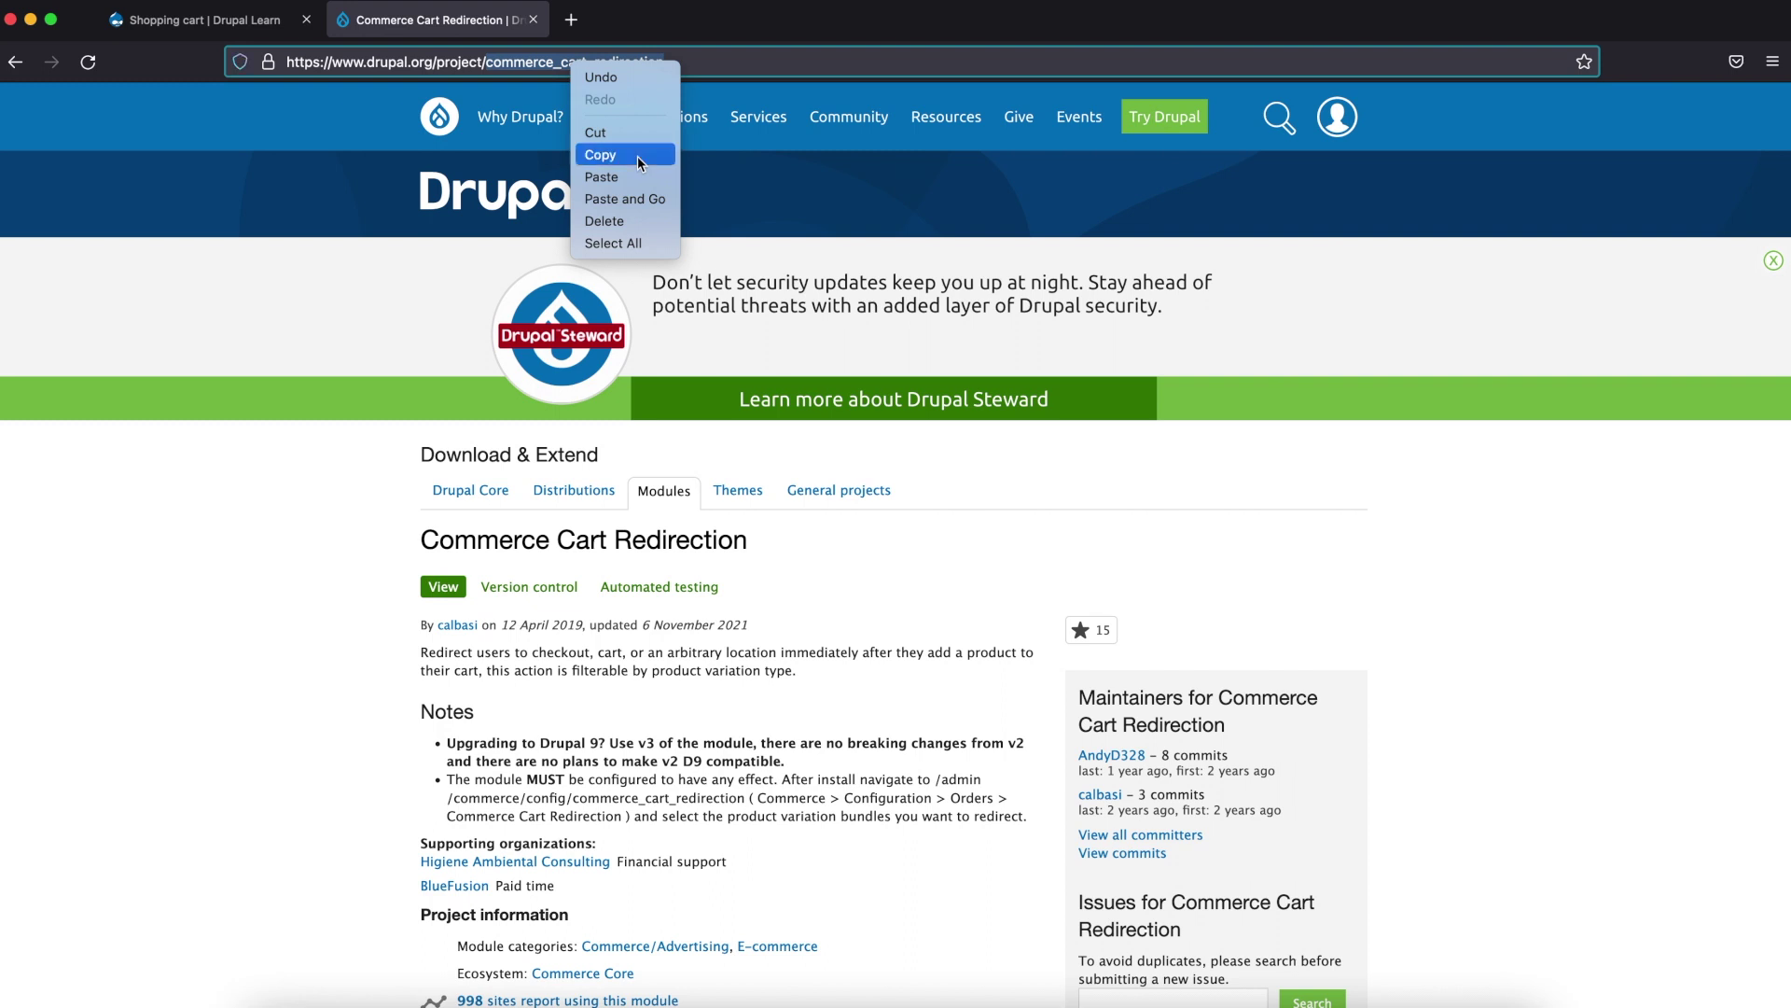
Run 'lando composer require drupal/commerce_cart_redirection' in iTerm using the pasted name
click(788, 1004)
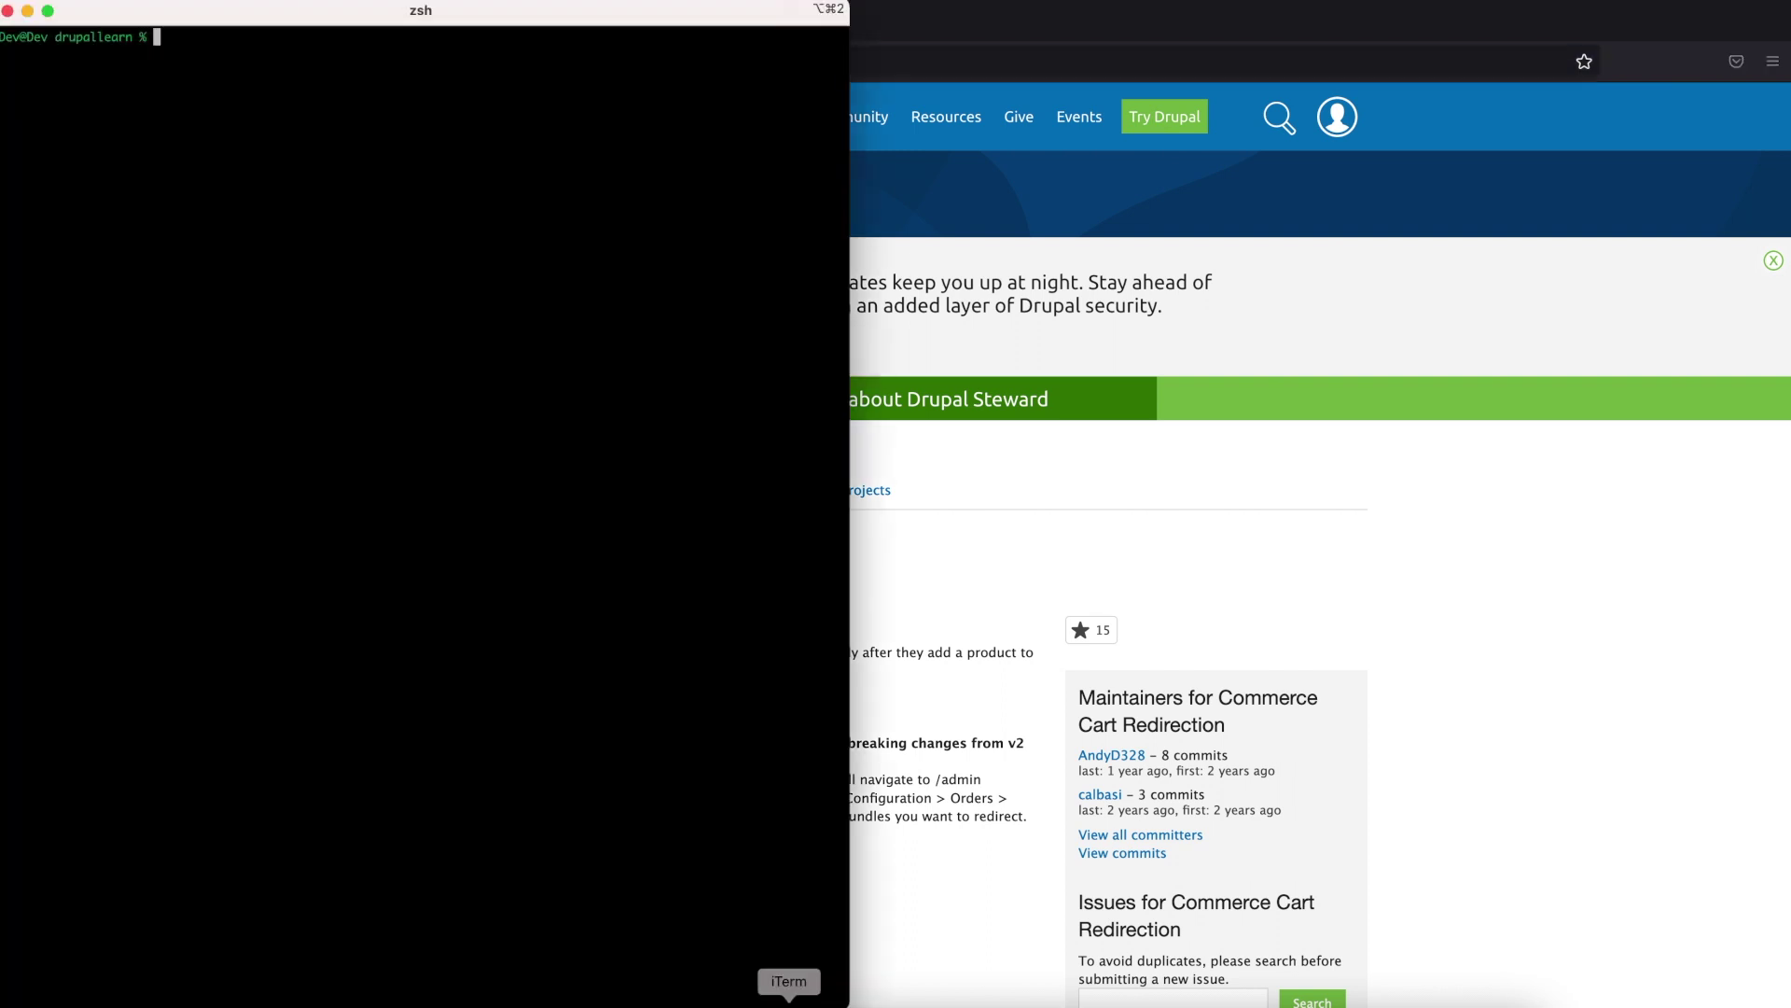
text(lando compose)
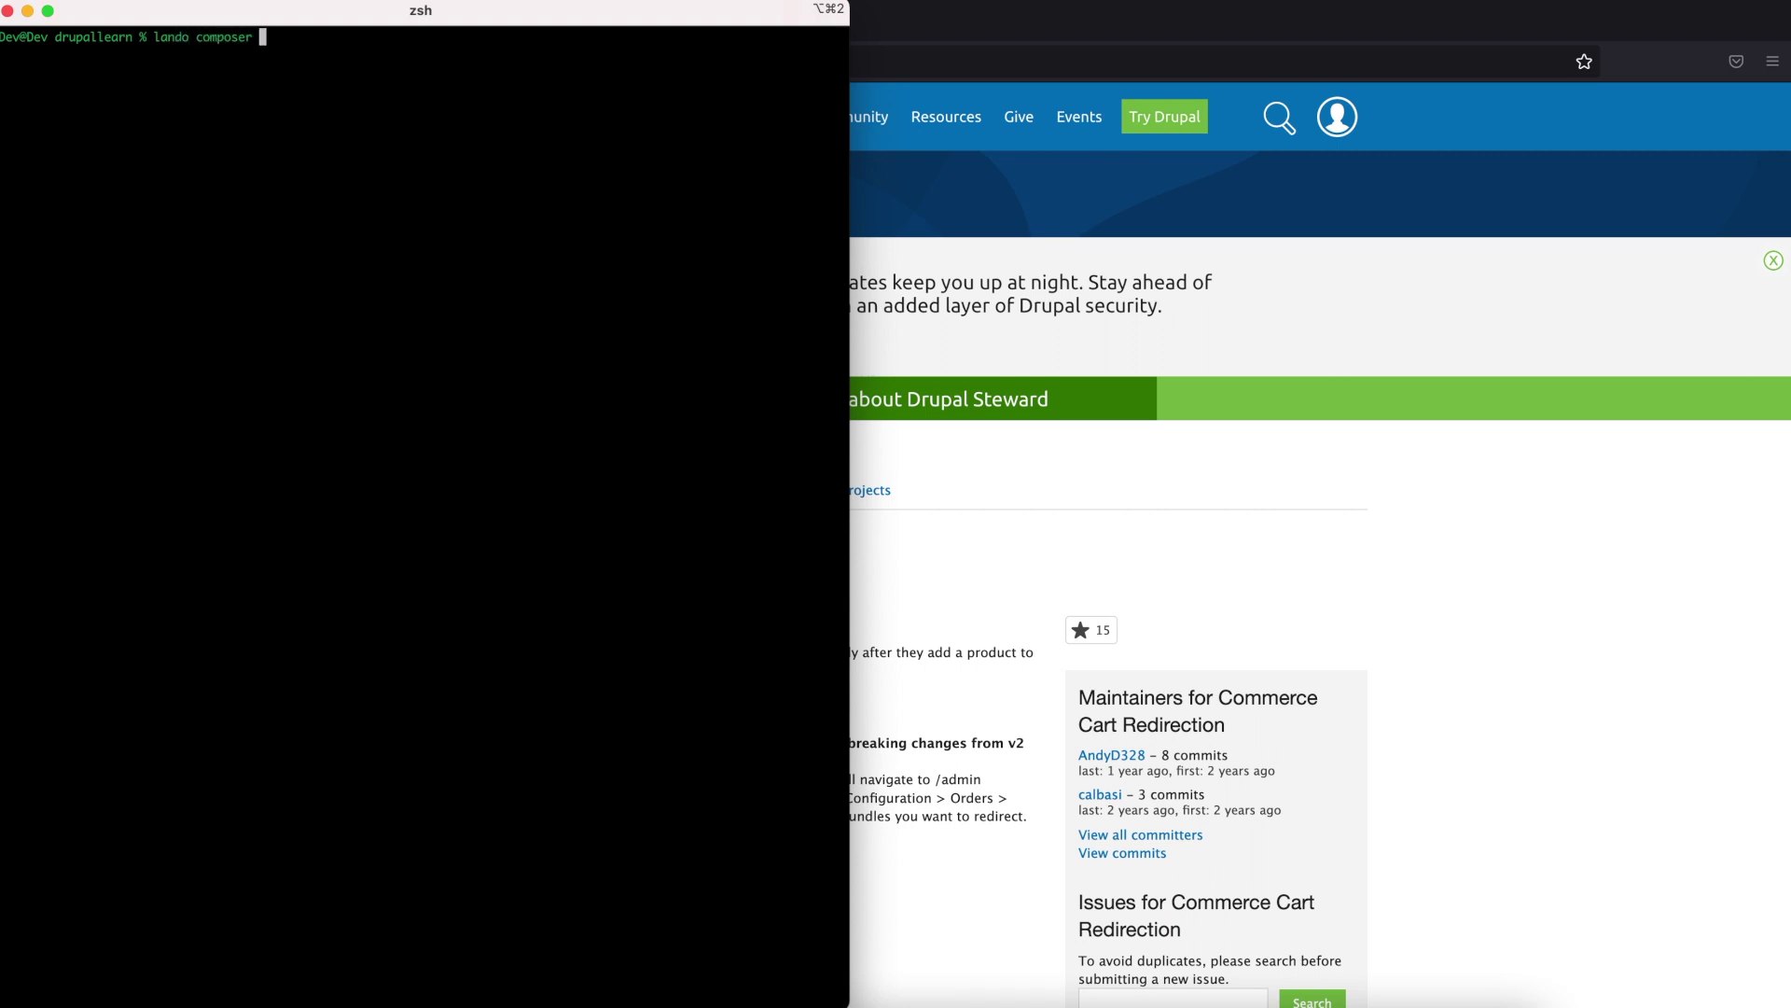
text(require drupal/)
key(super+v)
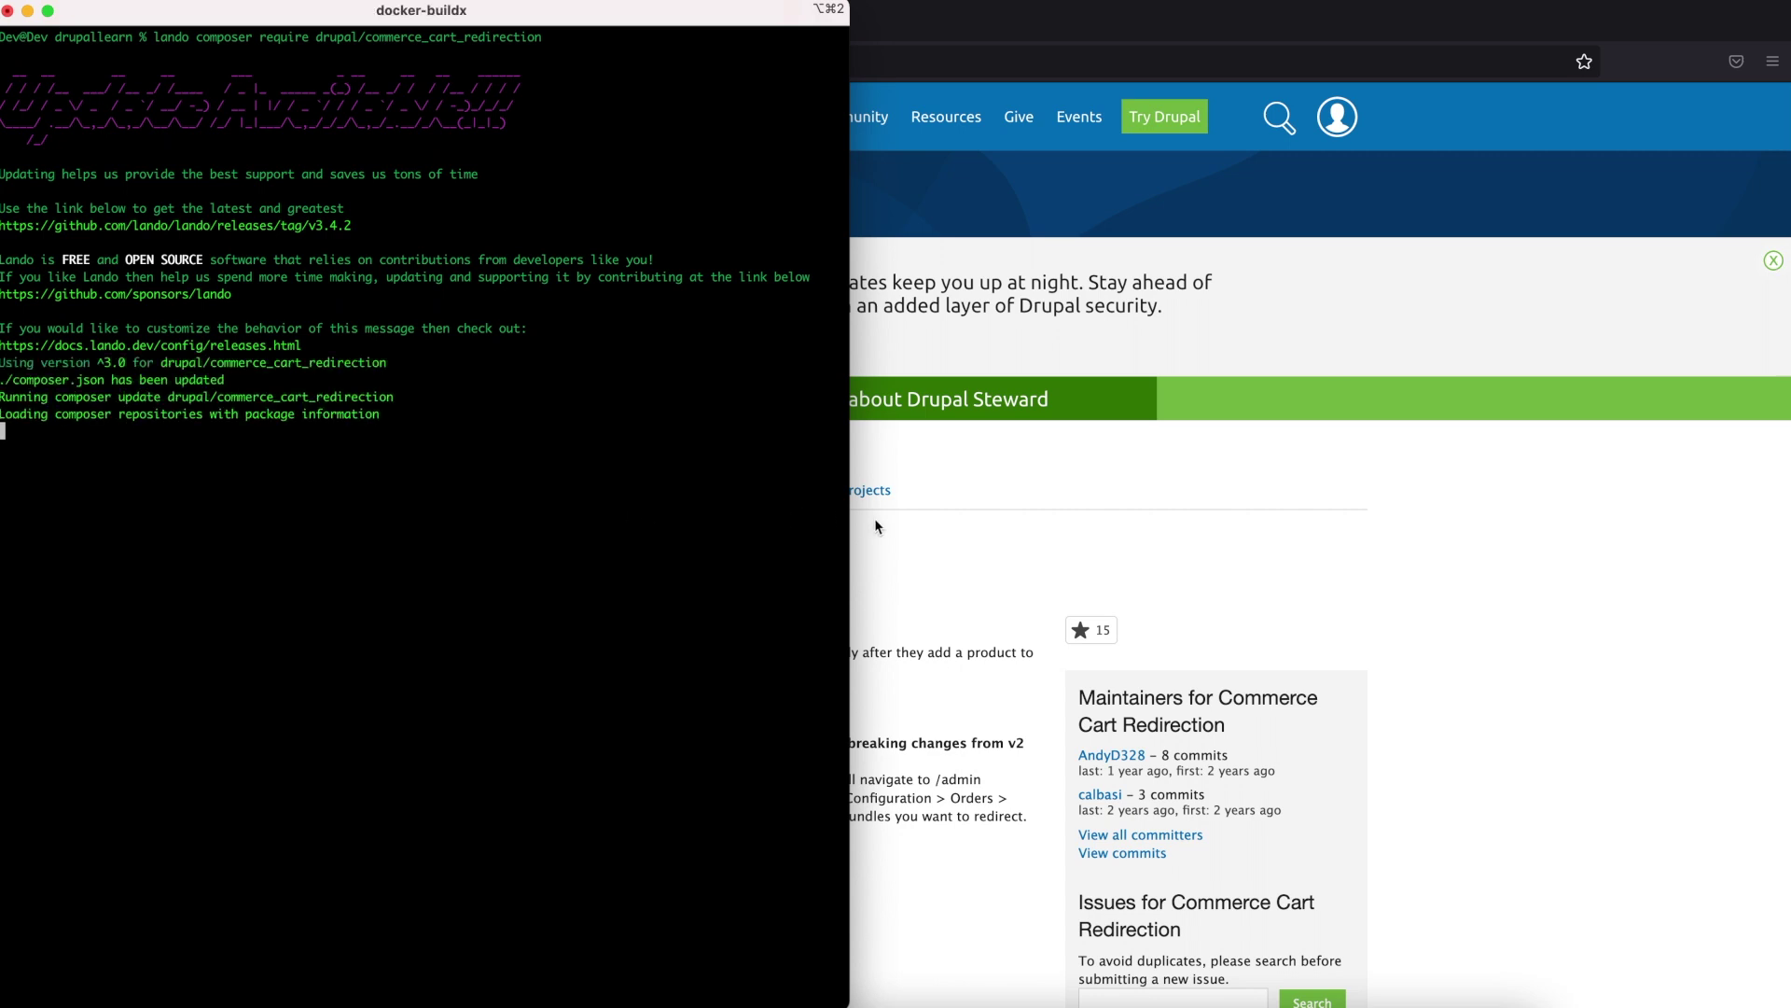
click(932, 545)
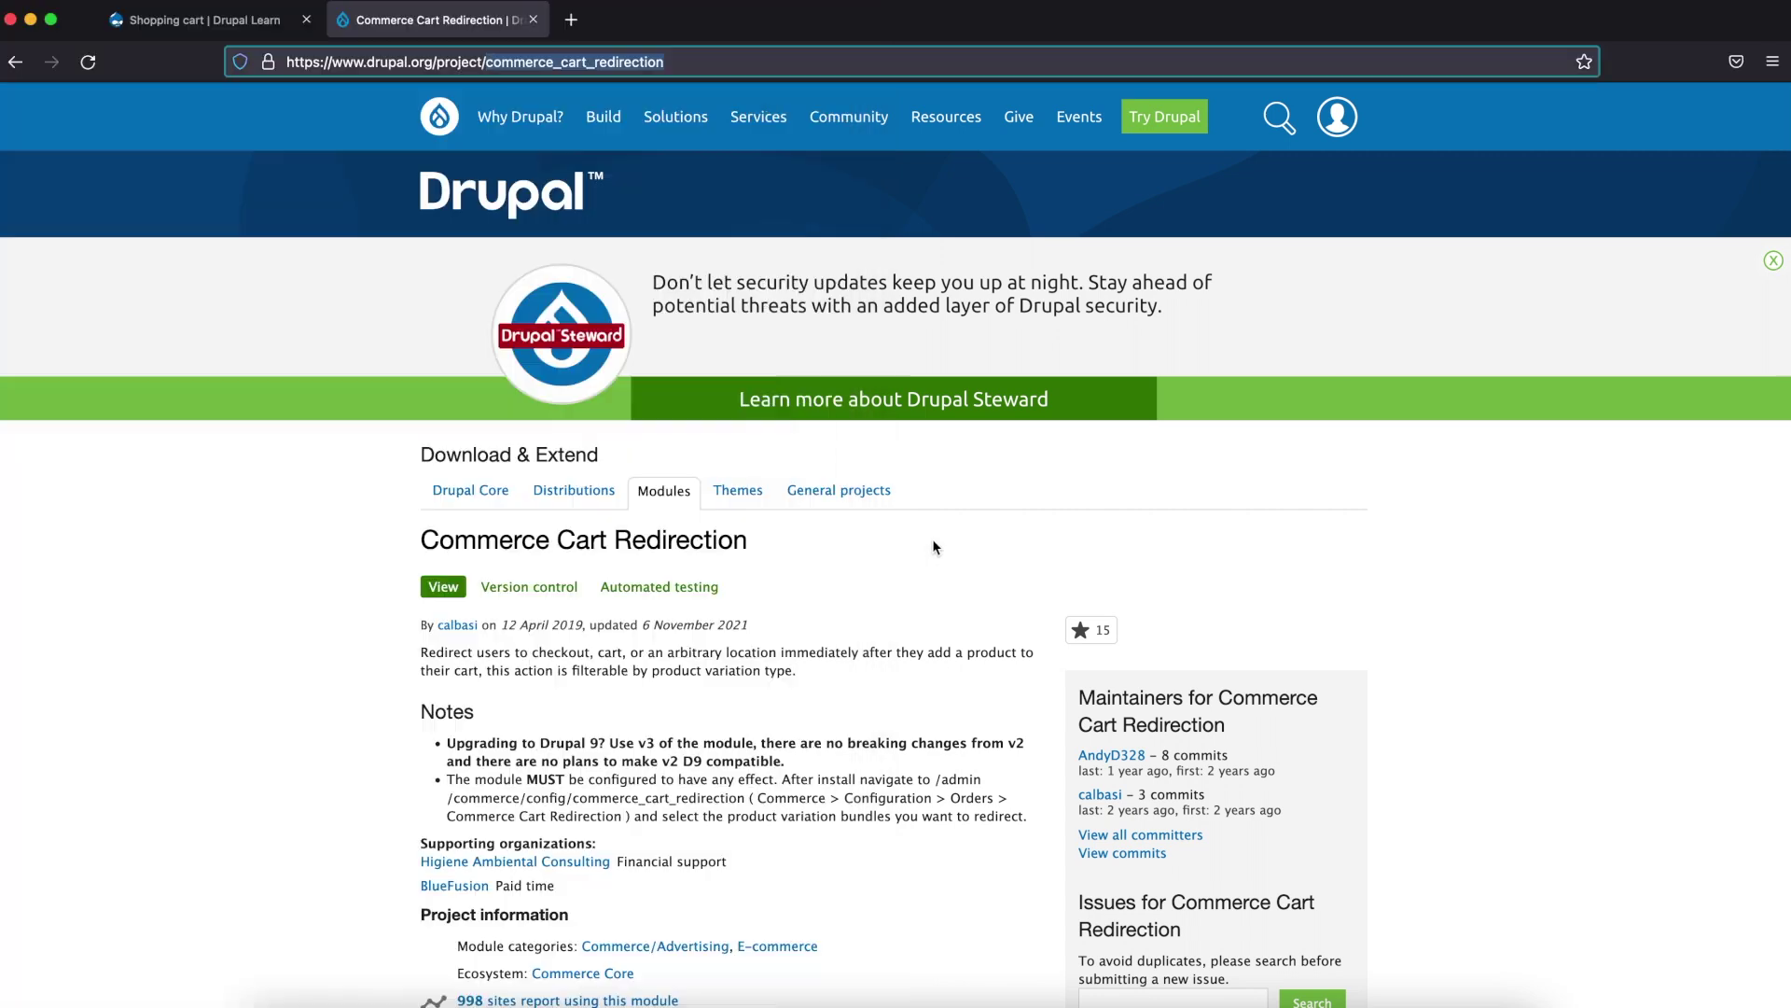
Filter the Extend page for 'redoi', tick Commerce Cart Redirection, and install it
click(183, 23)
mouse_move(573, 142)
right_click(590, 145)
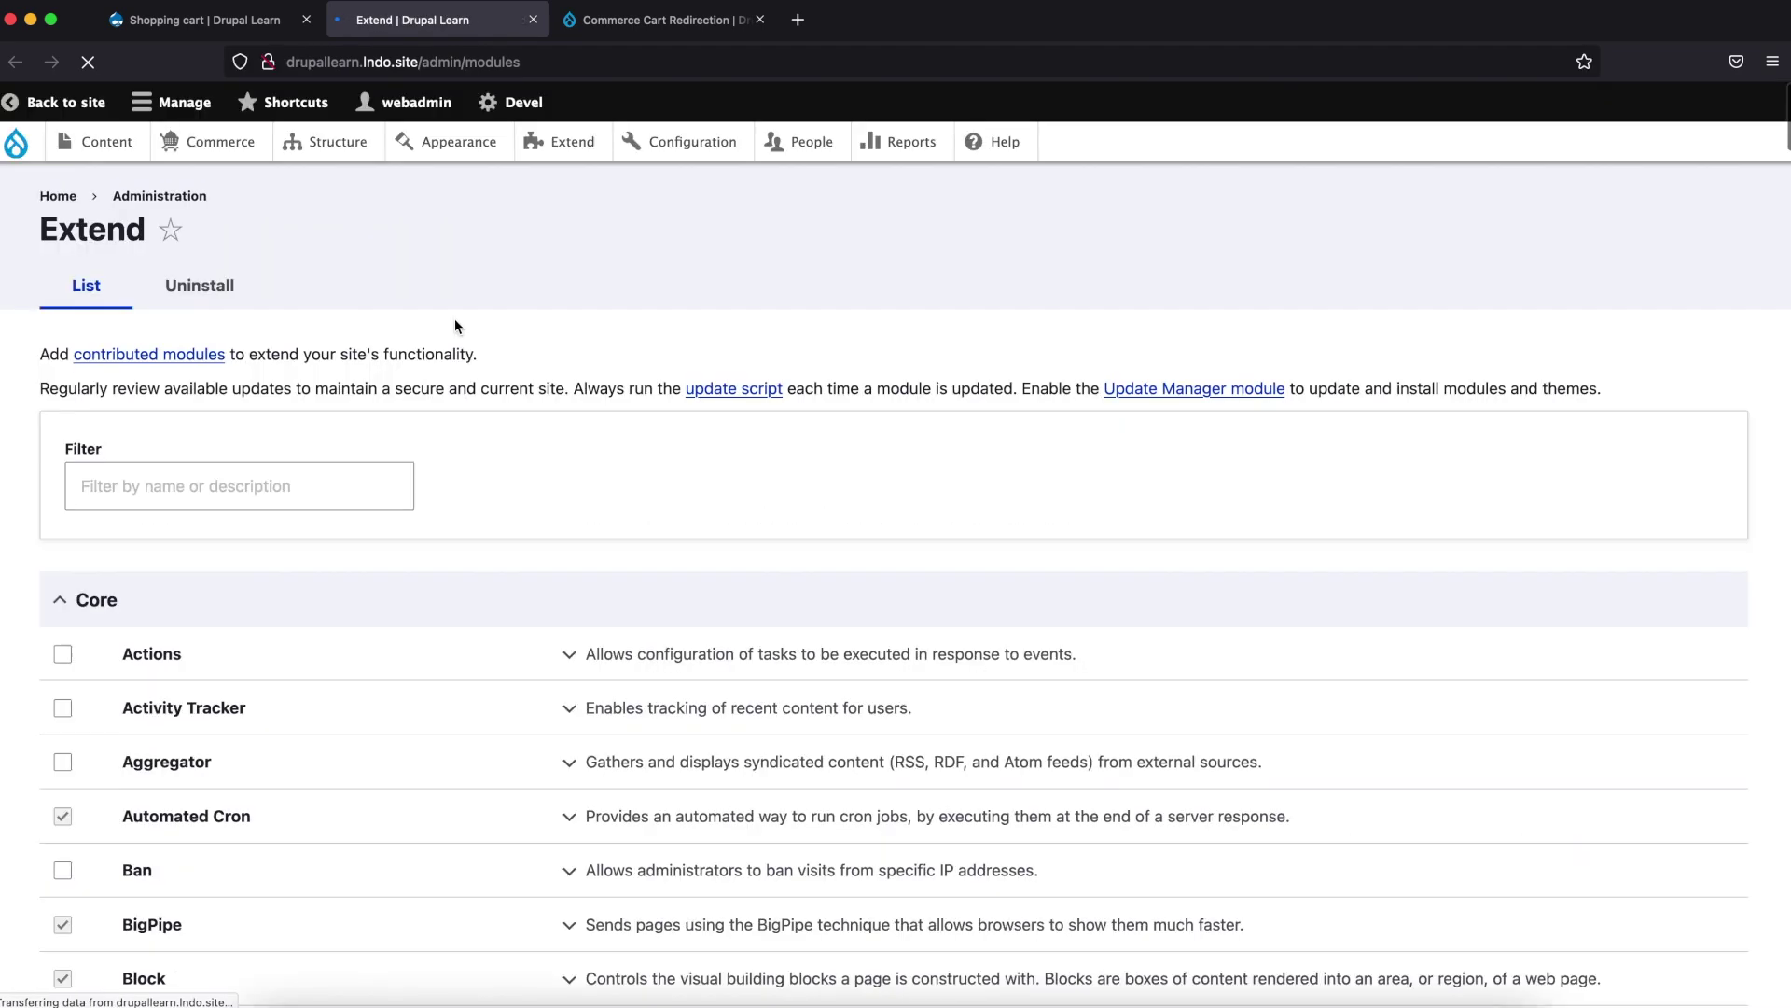
click(272, 473)
text(red)
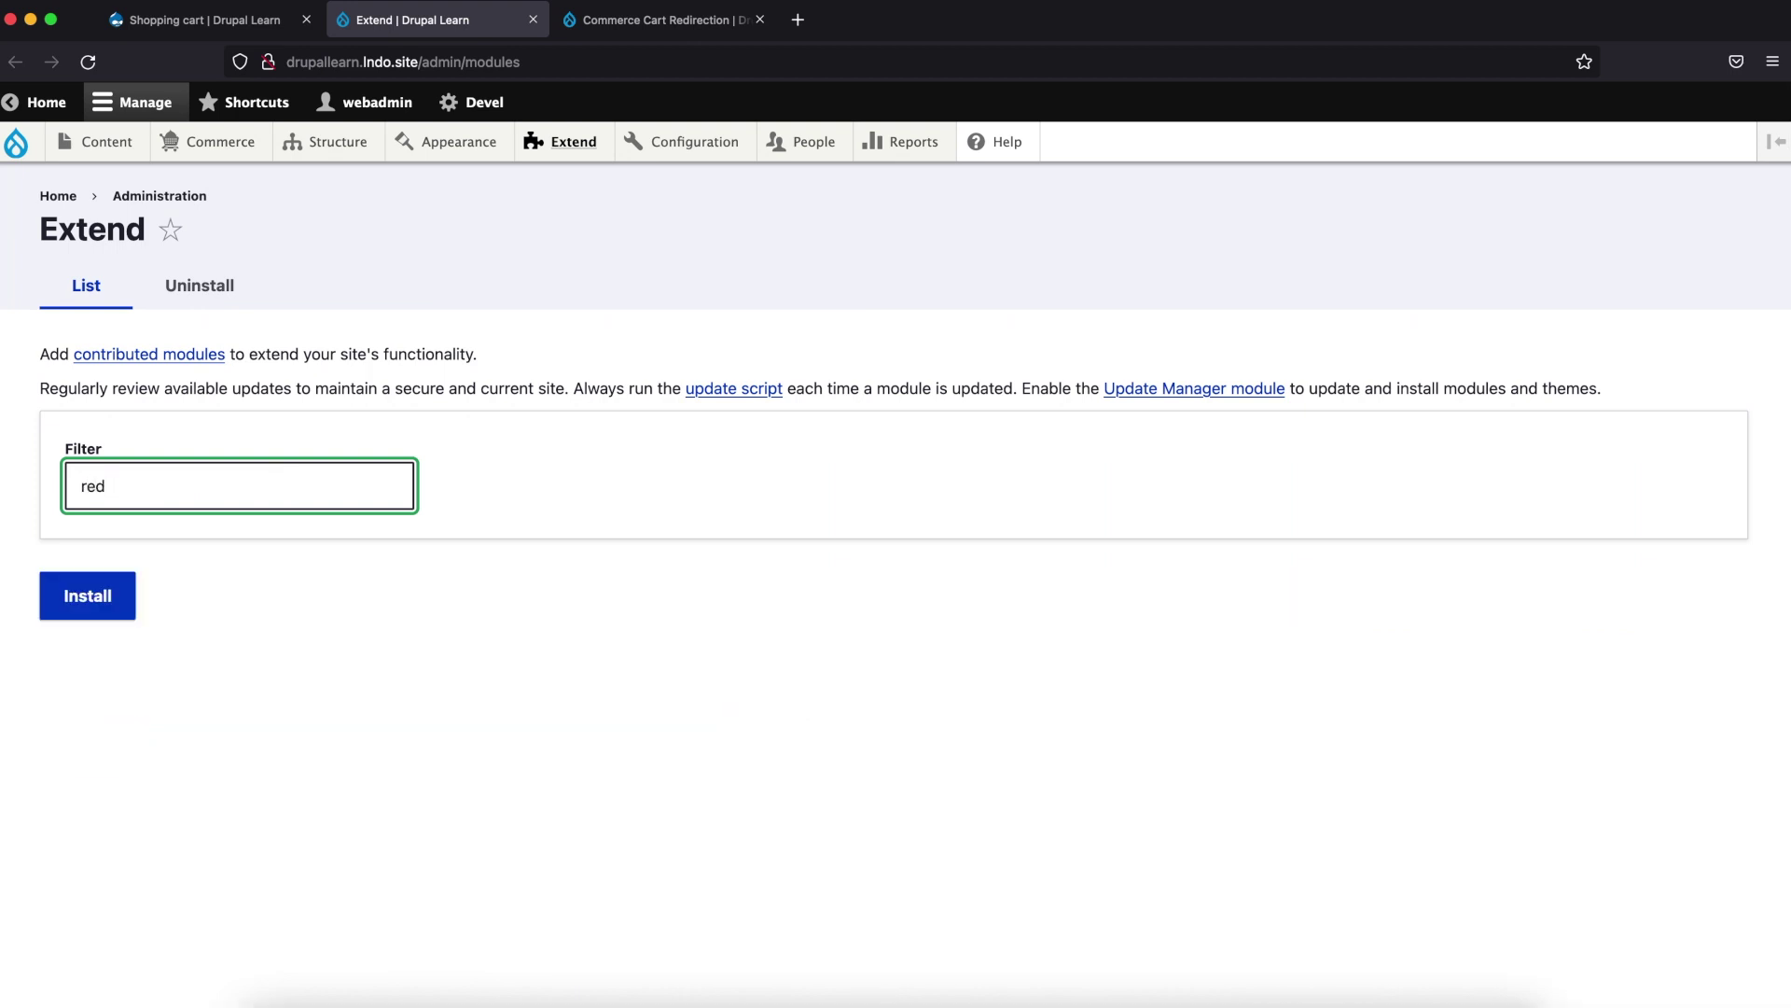
text(oi)
click(63, 653)
click(106, 735)
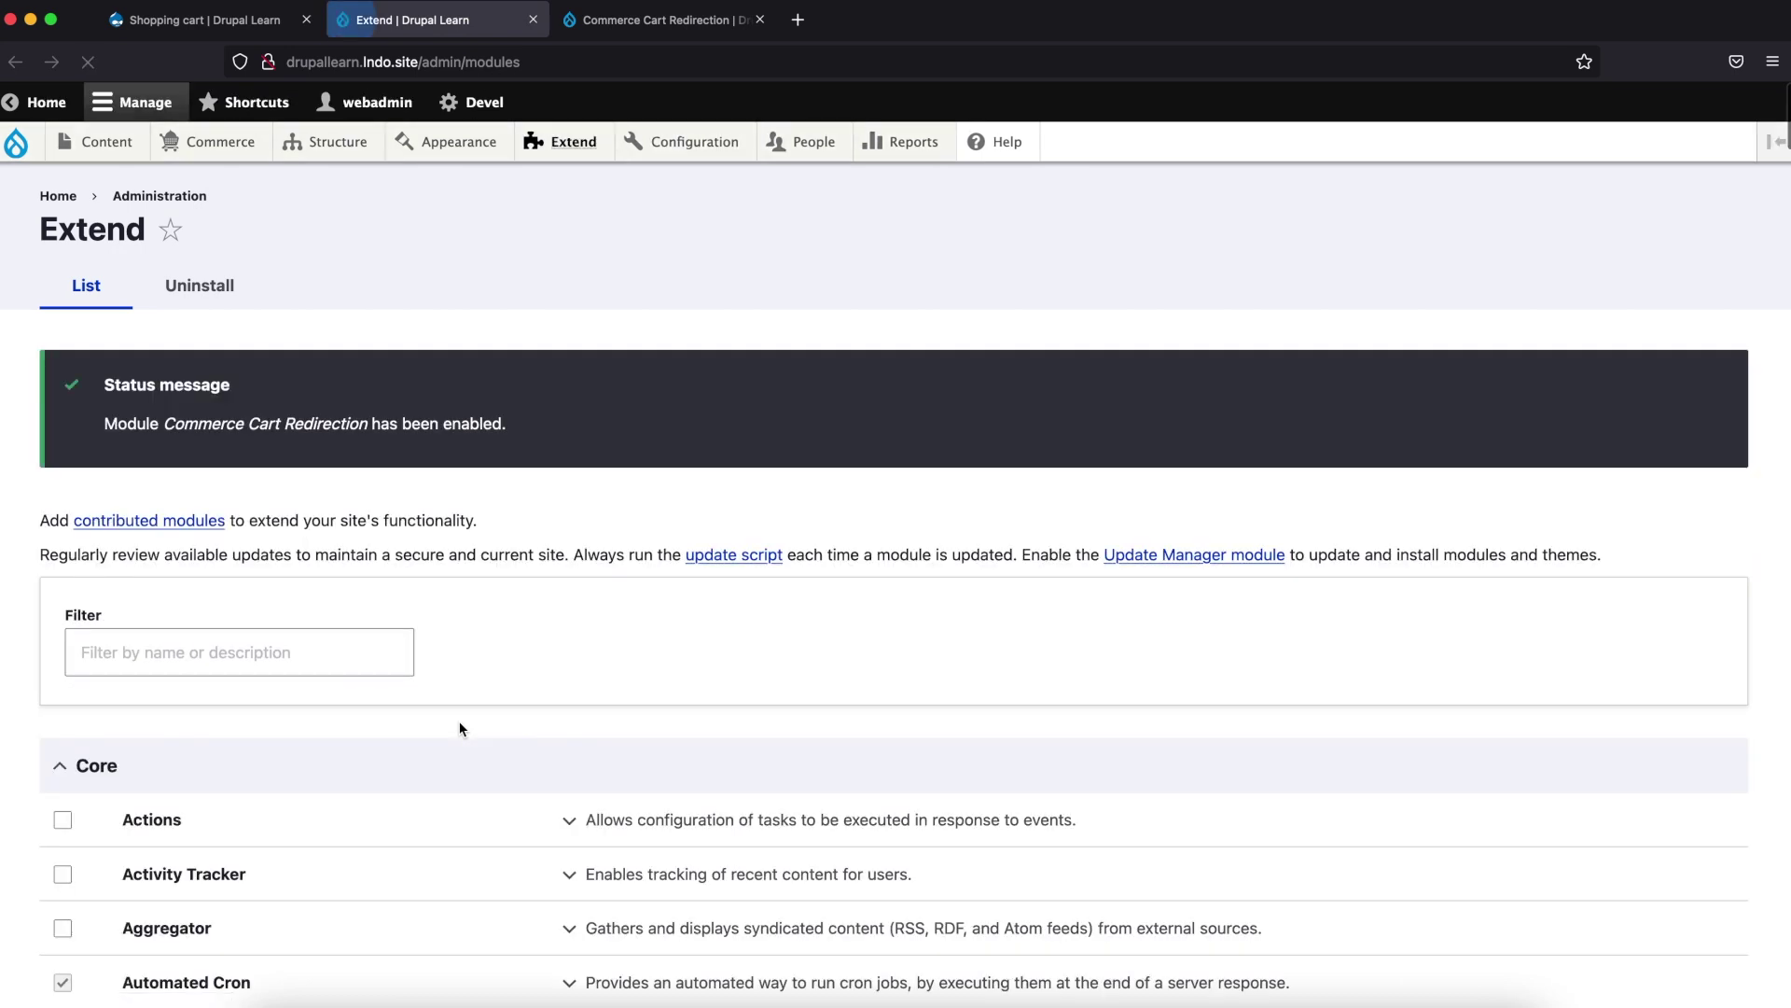
Set the Commerce Cart Redirection route to Cart and save the configuration
click(328, 643)
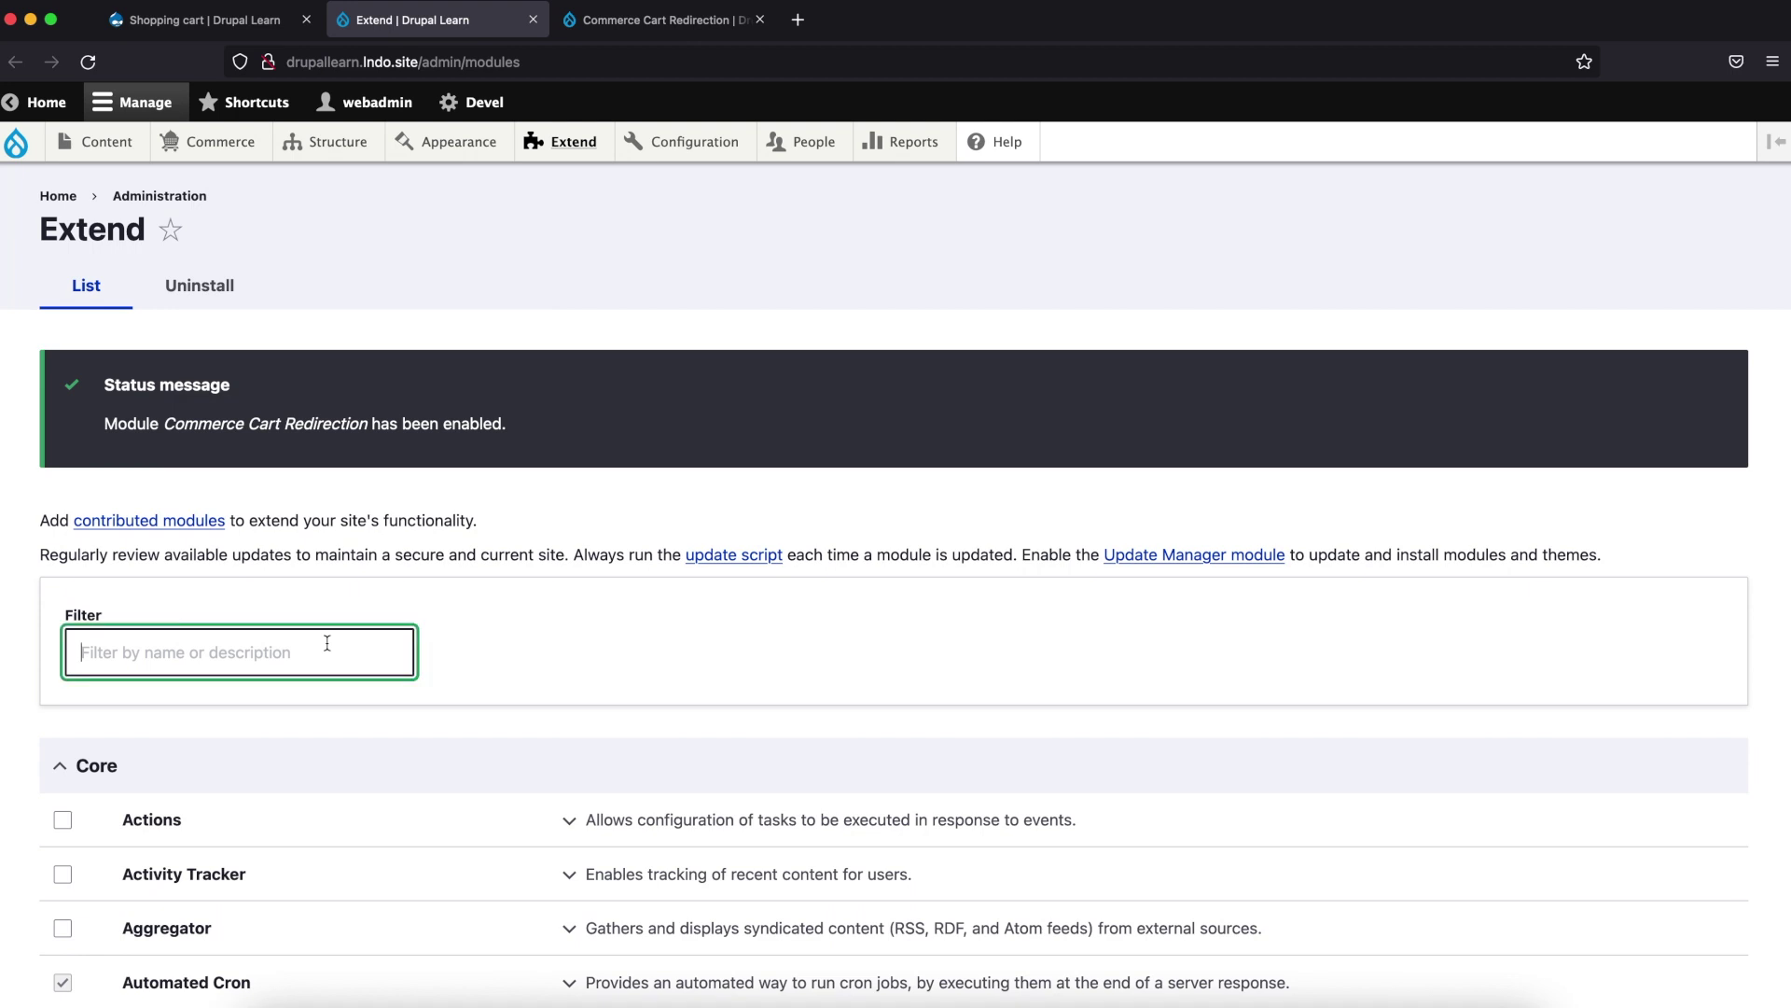
text(redi)
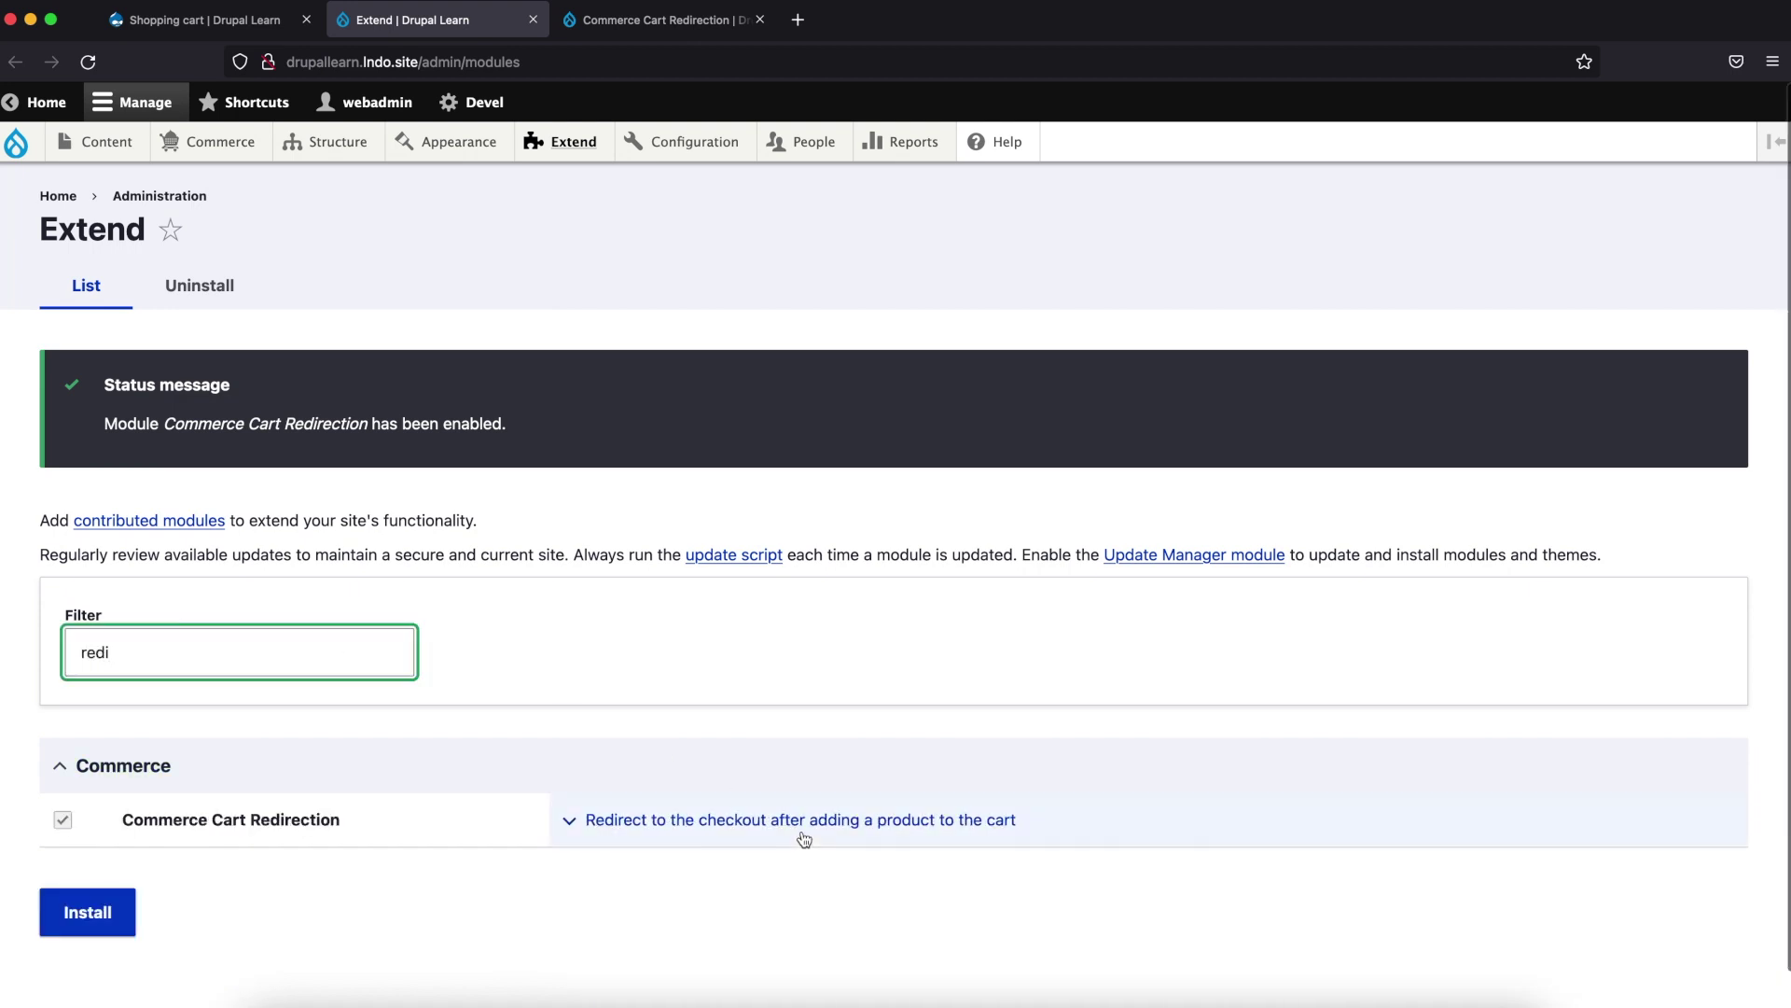
click(800, 837)
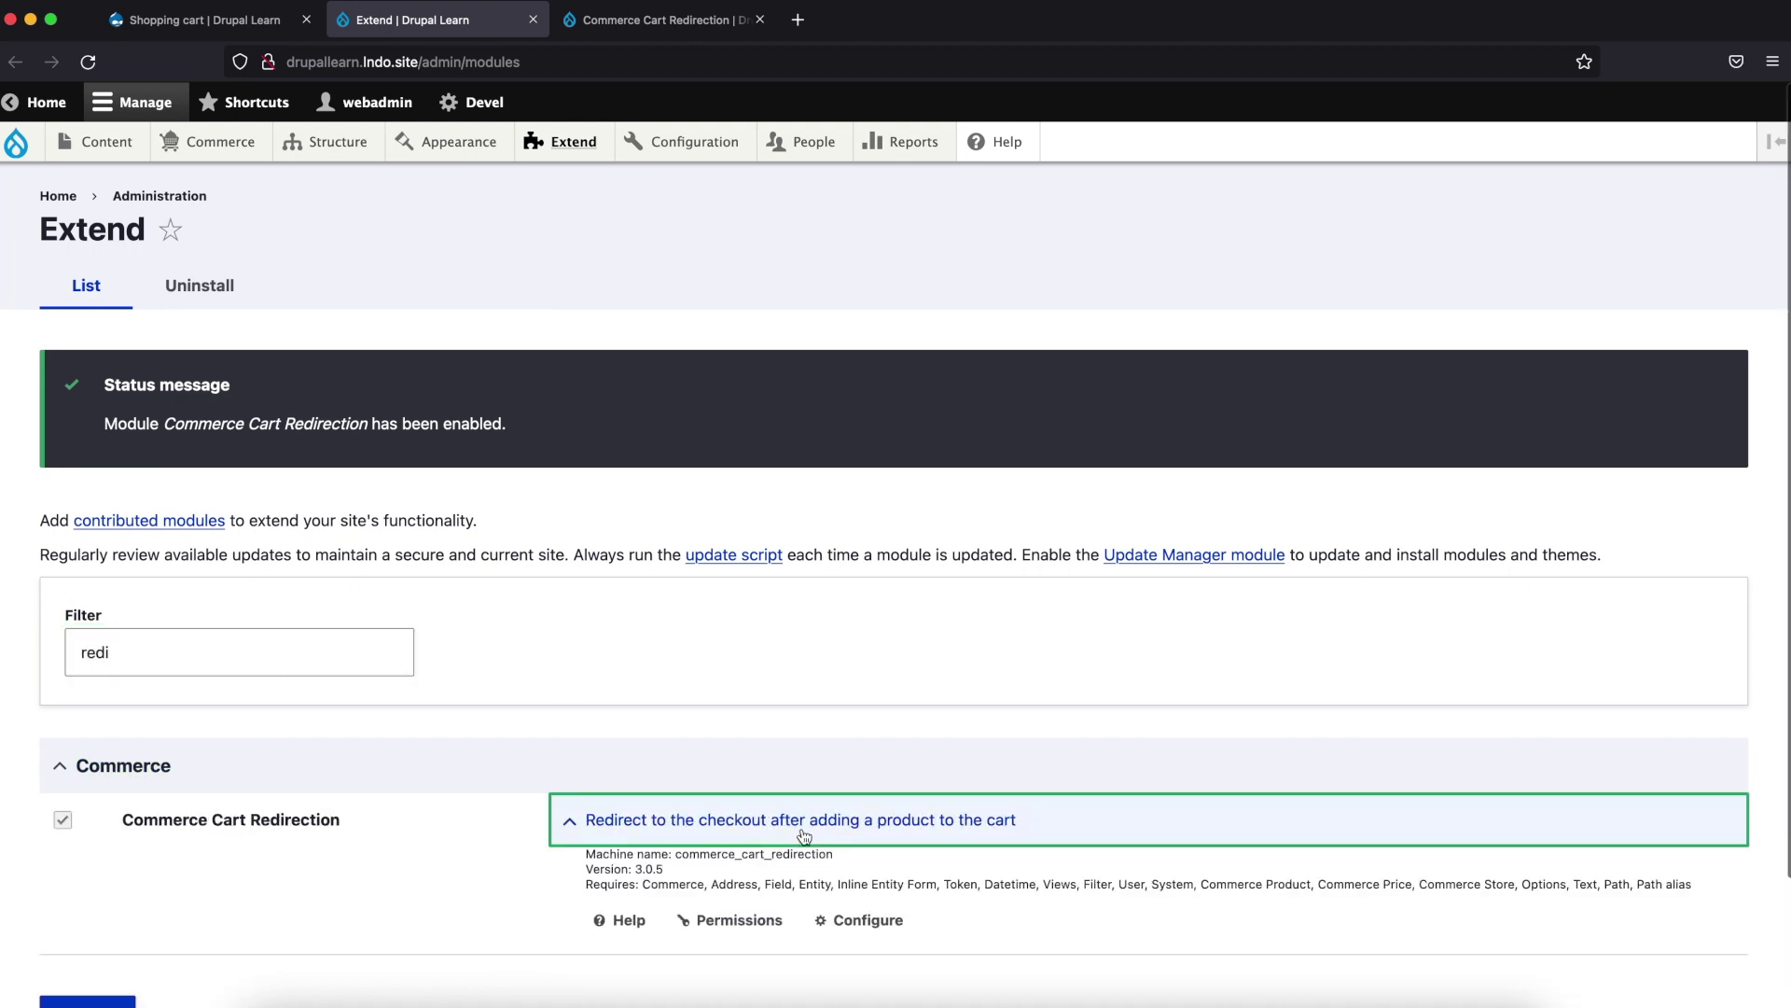
click(855, 922)
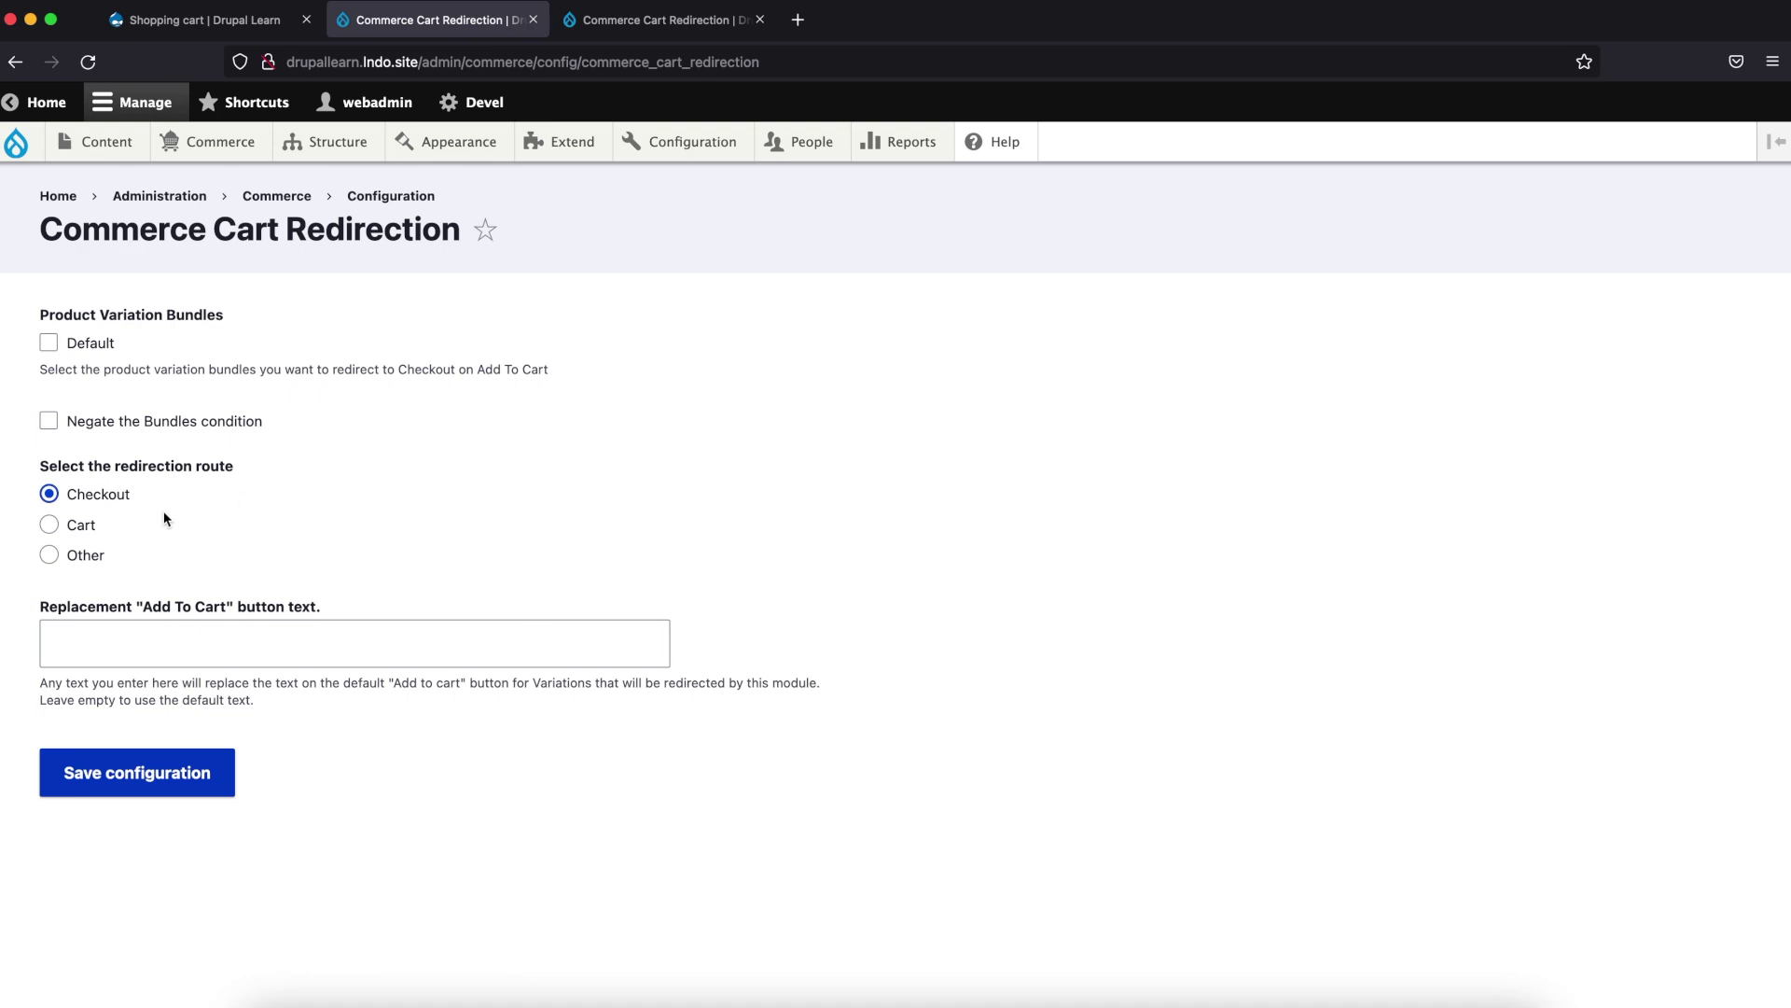
click(85, 528)
click(118, 766)
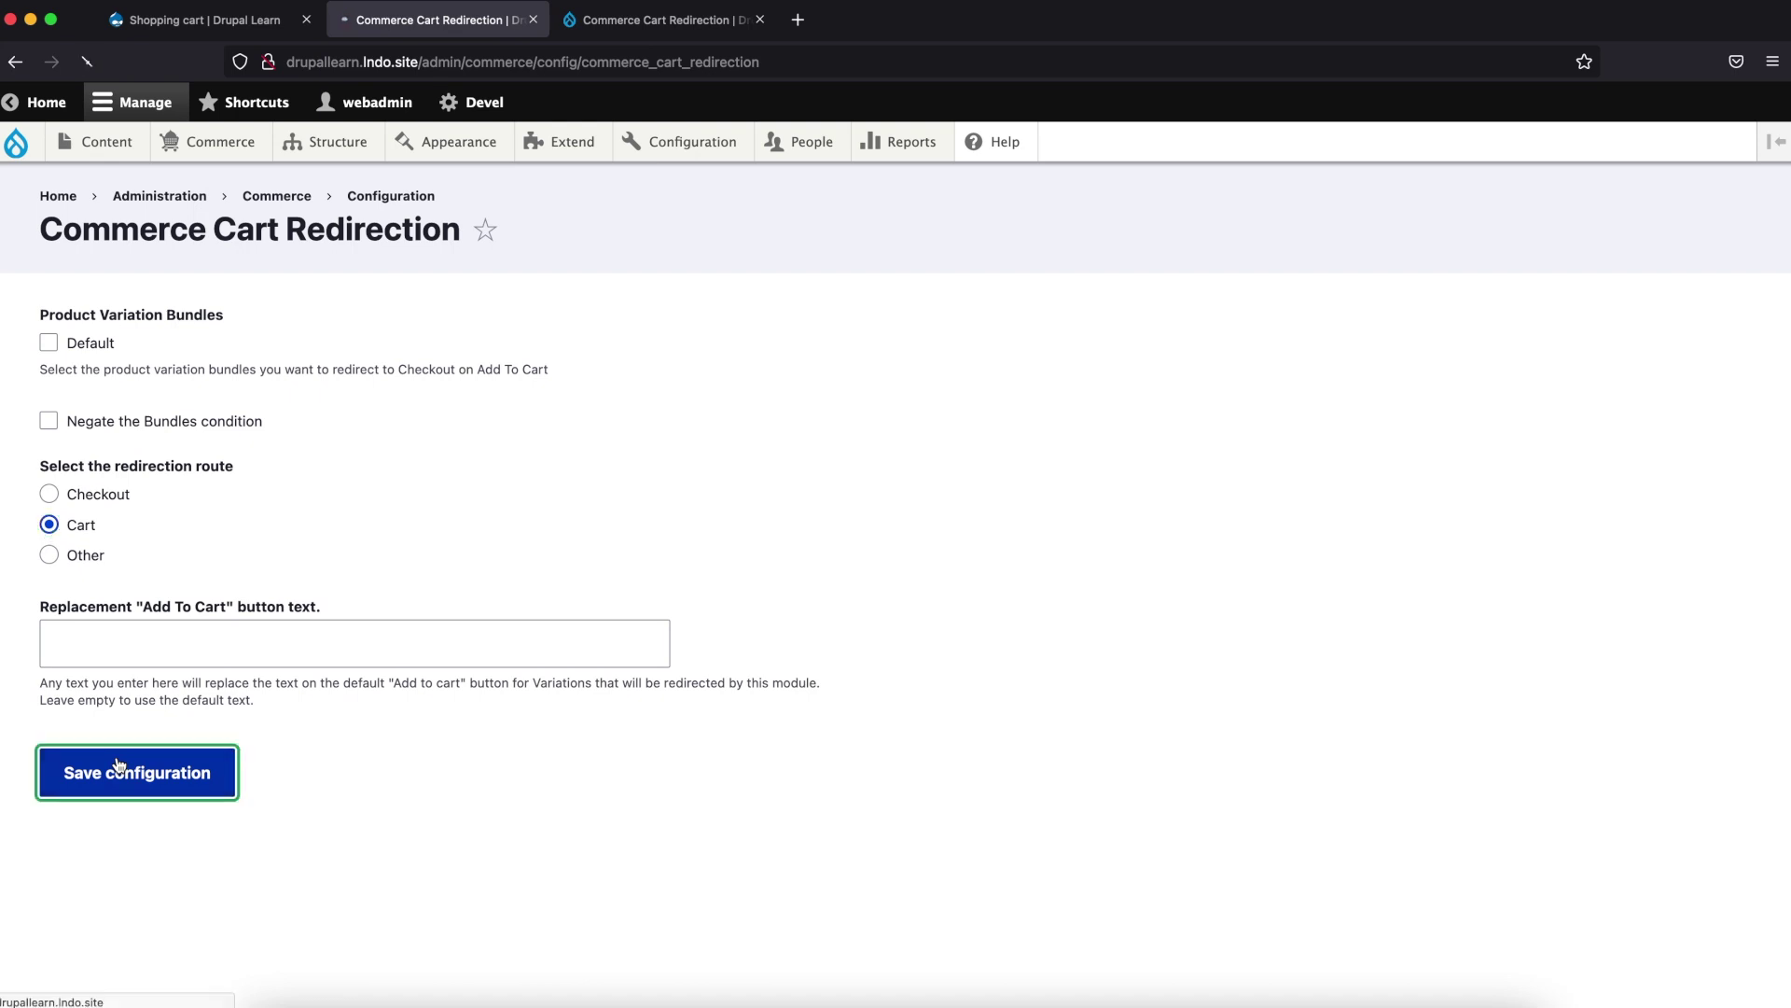
click(166, 26)
mouse_move(210, 141)
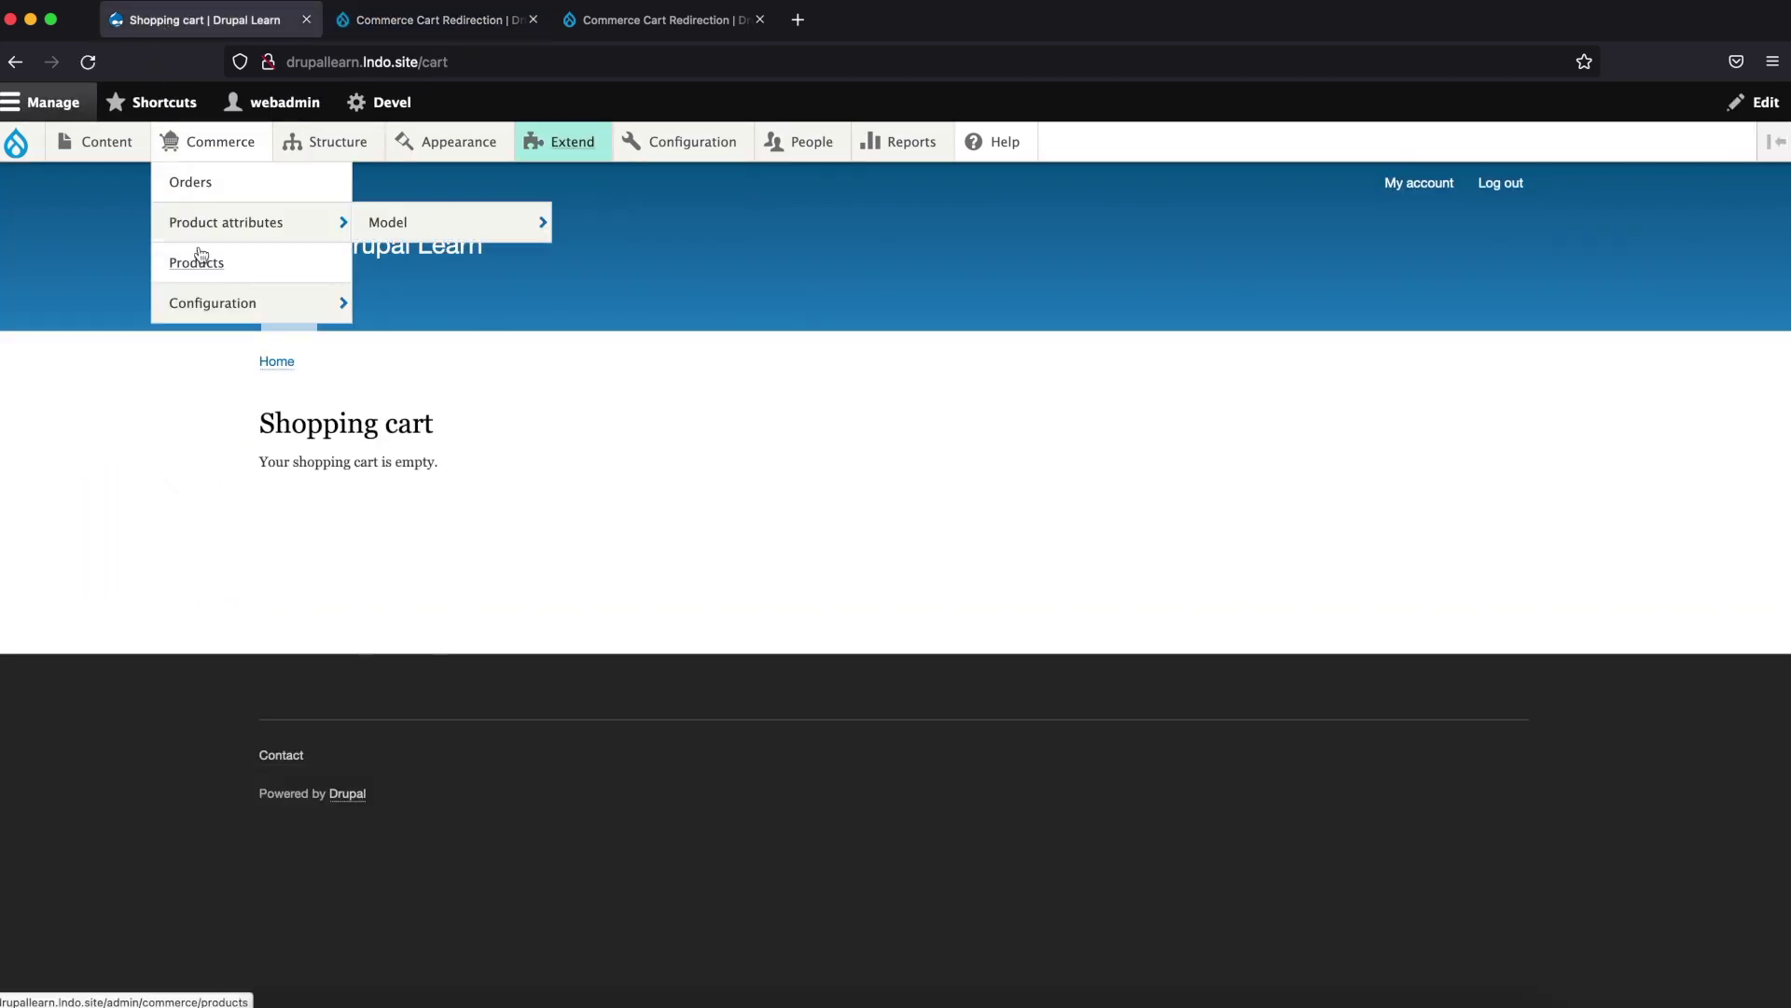
Test the redirect by adding a V Neck T Shirt to the cart
click(200, 265)
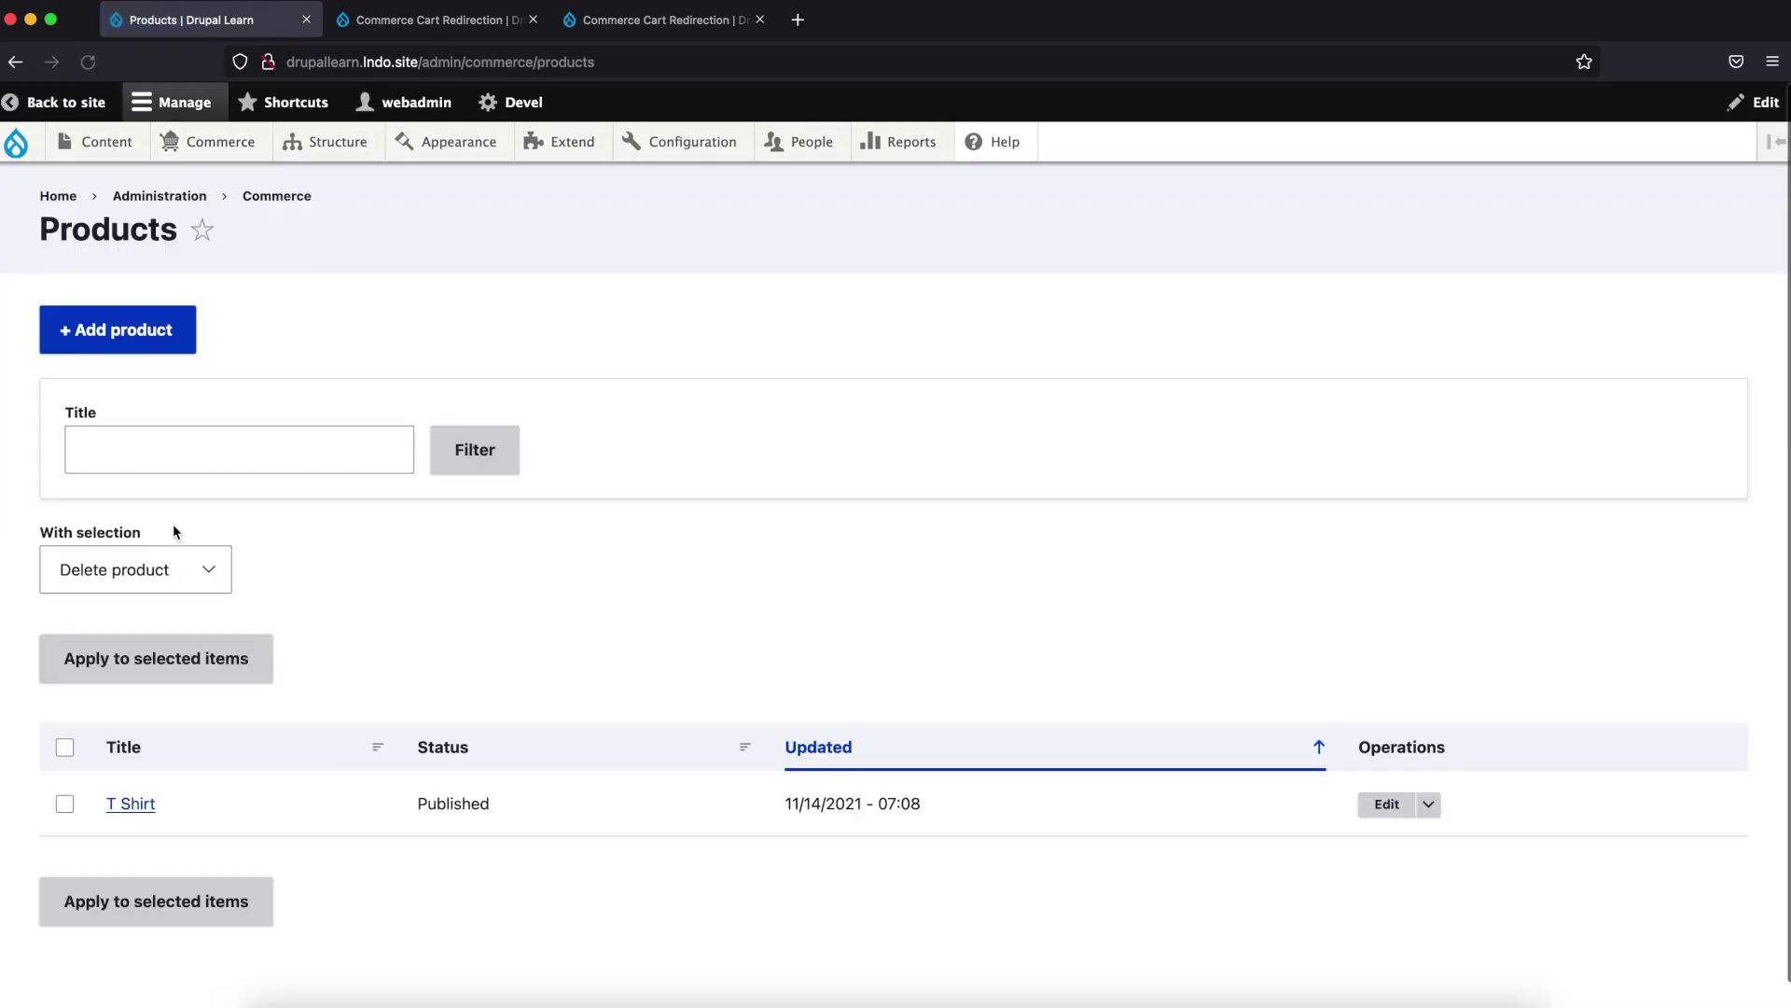
click(133, 805)
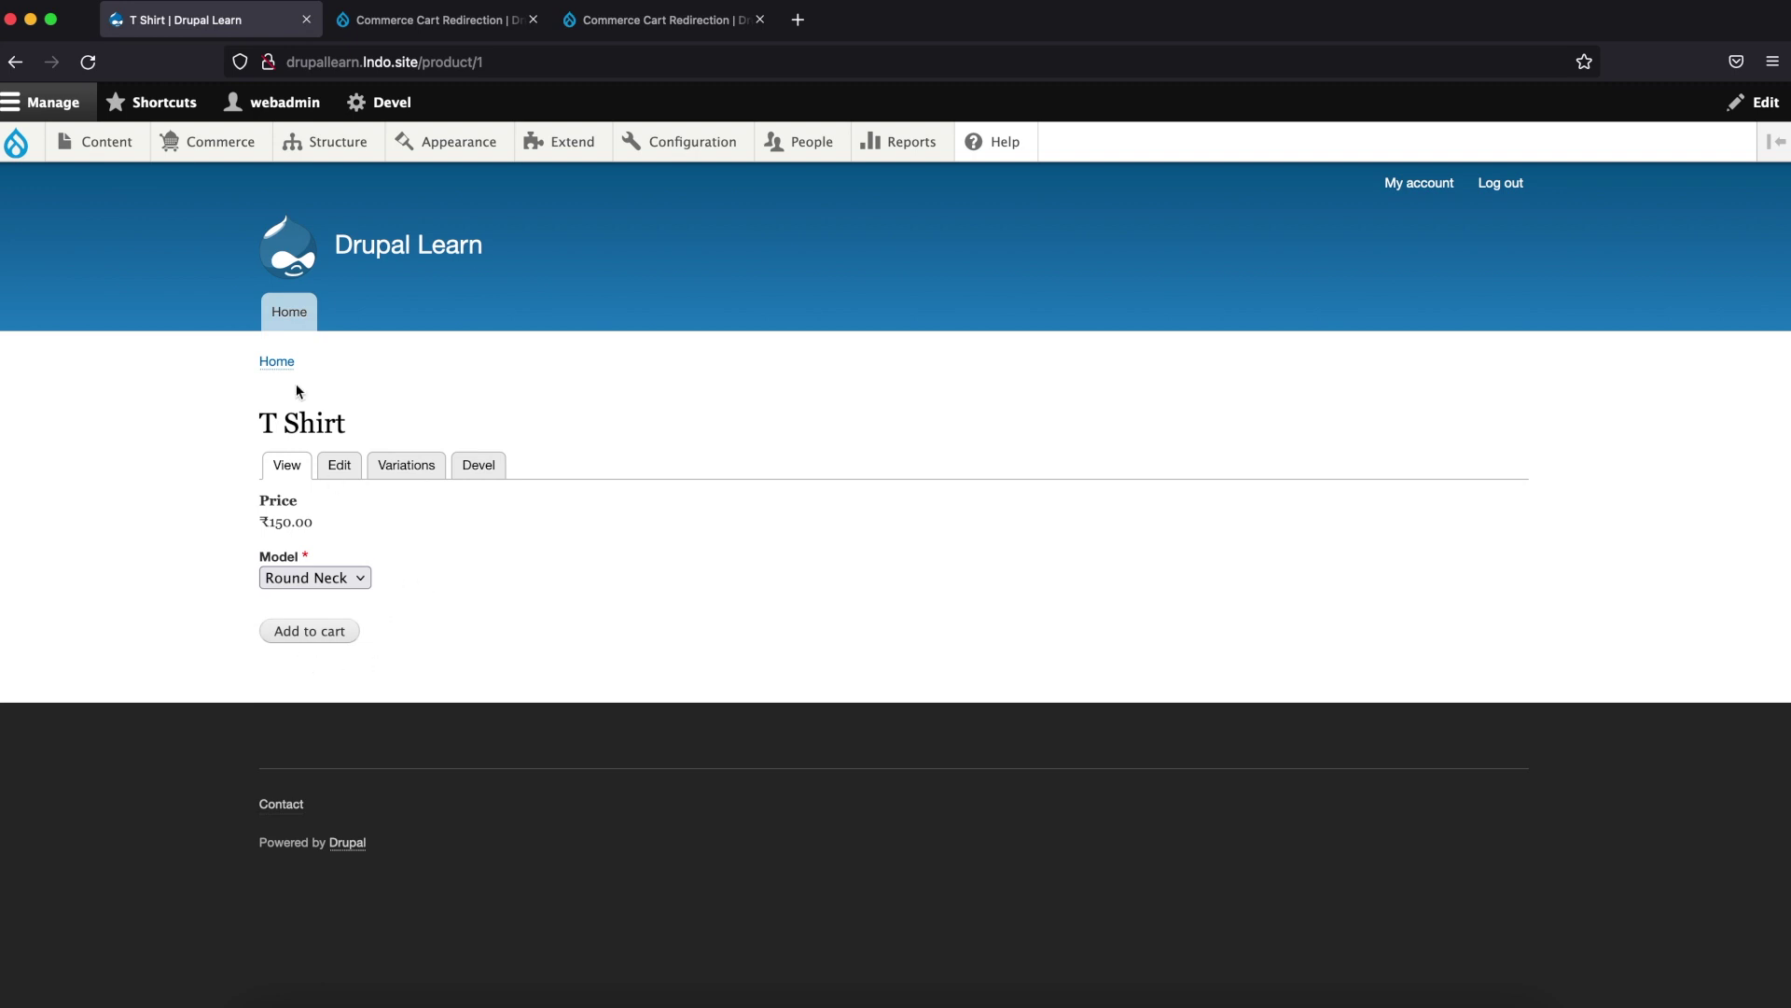
click(364, 577)
click(317, 601)
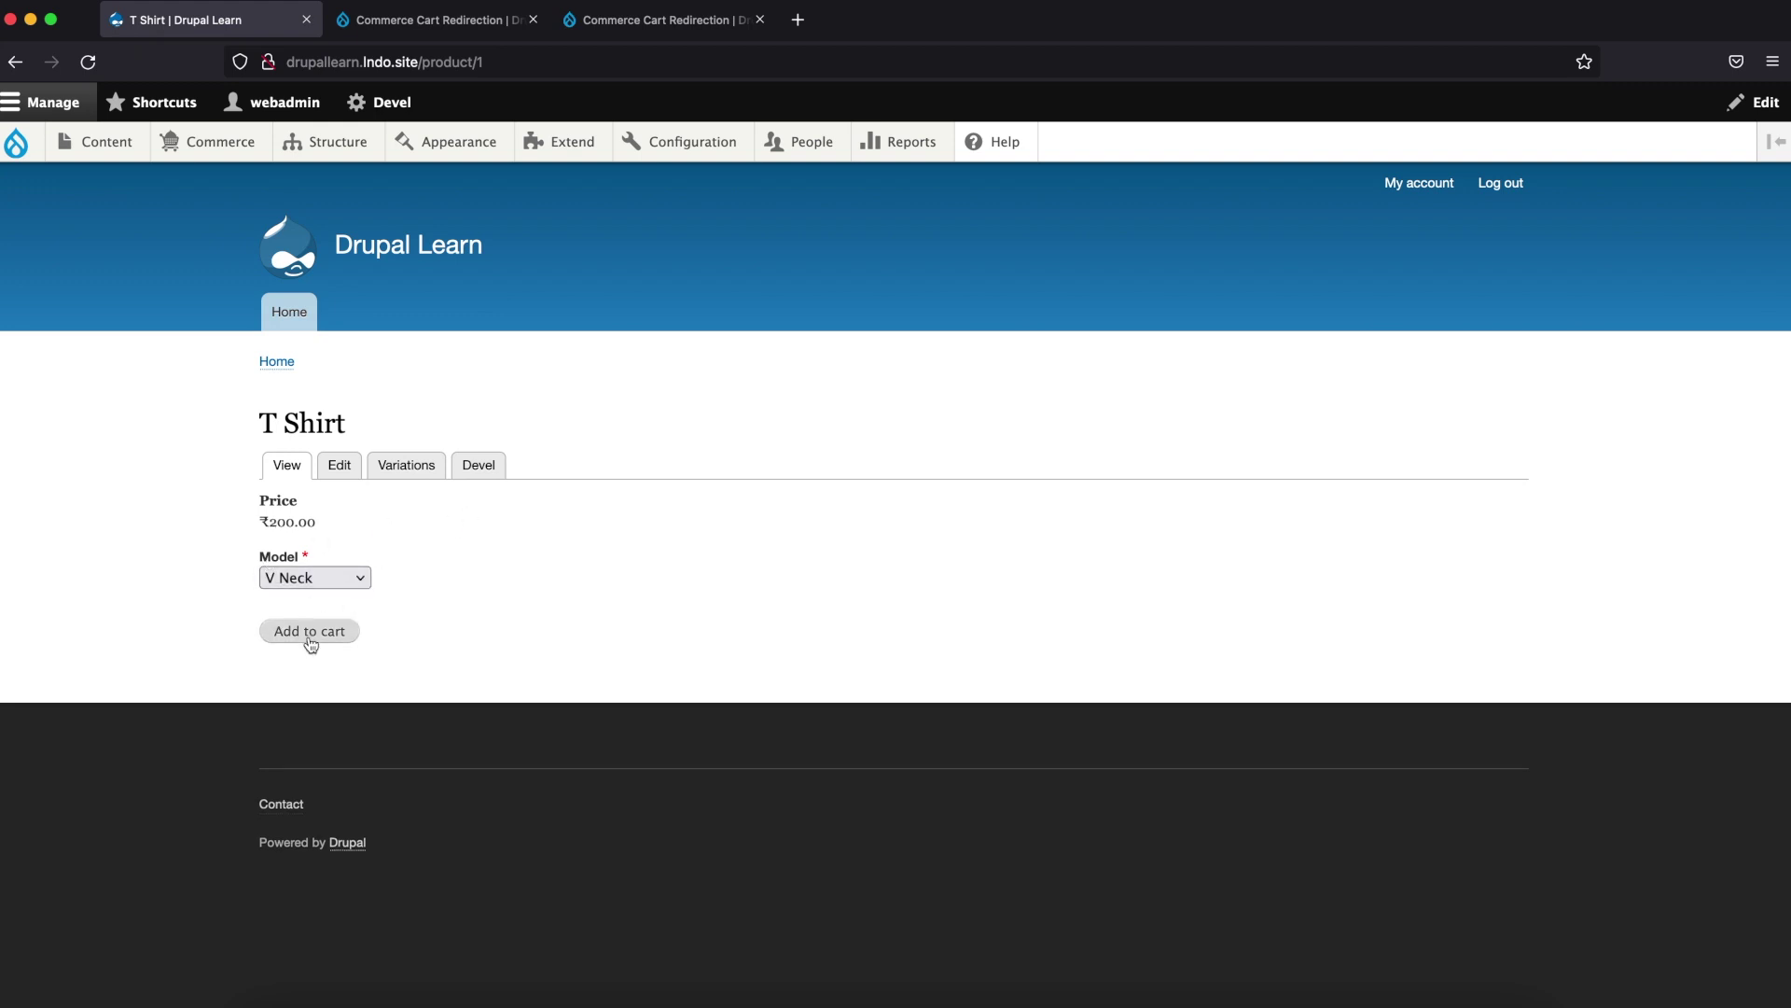
click(311, 635)
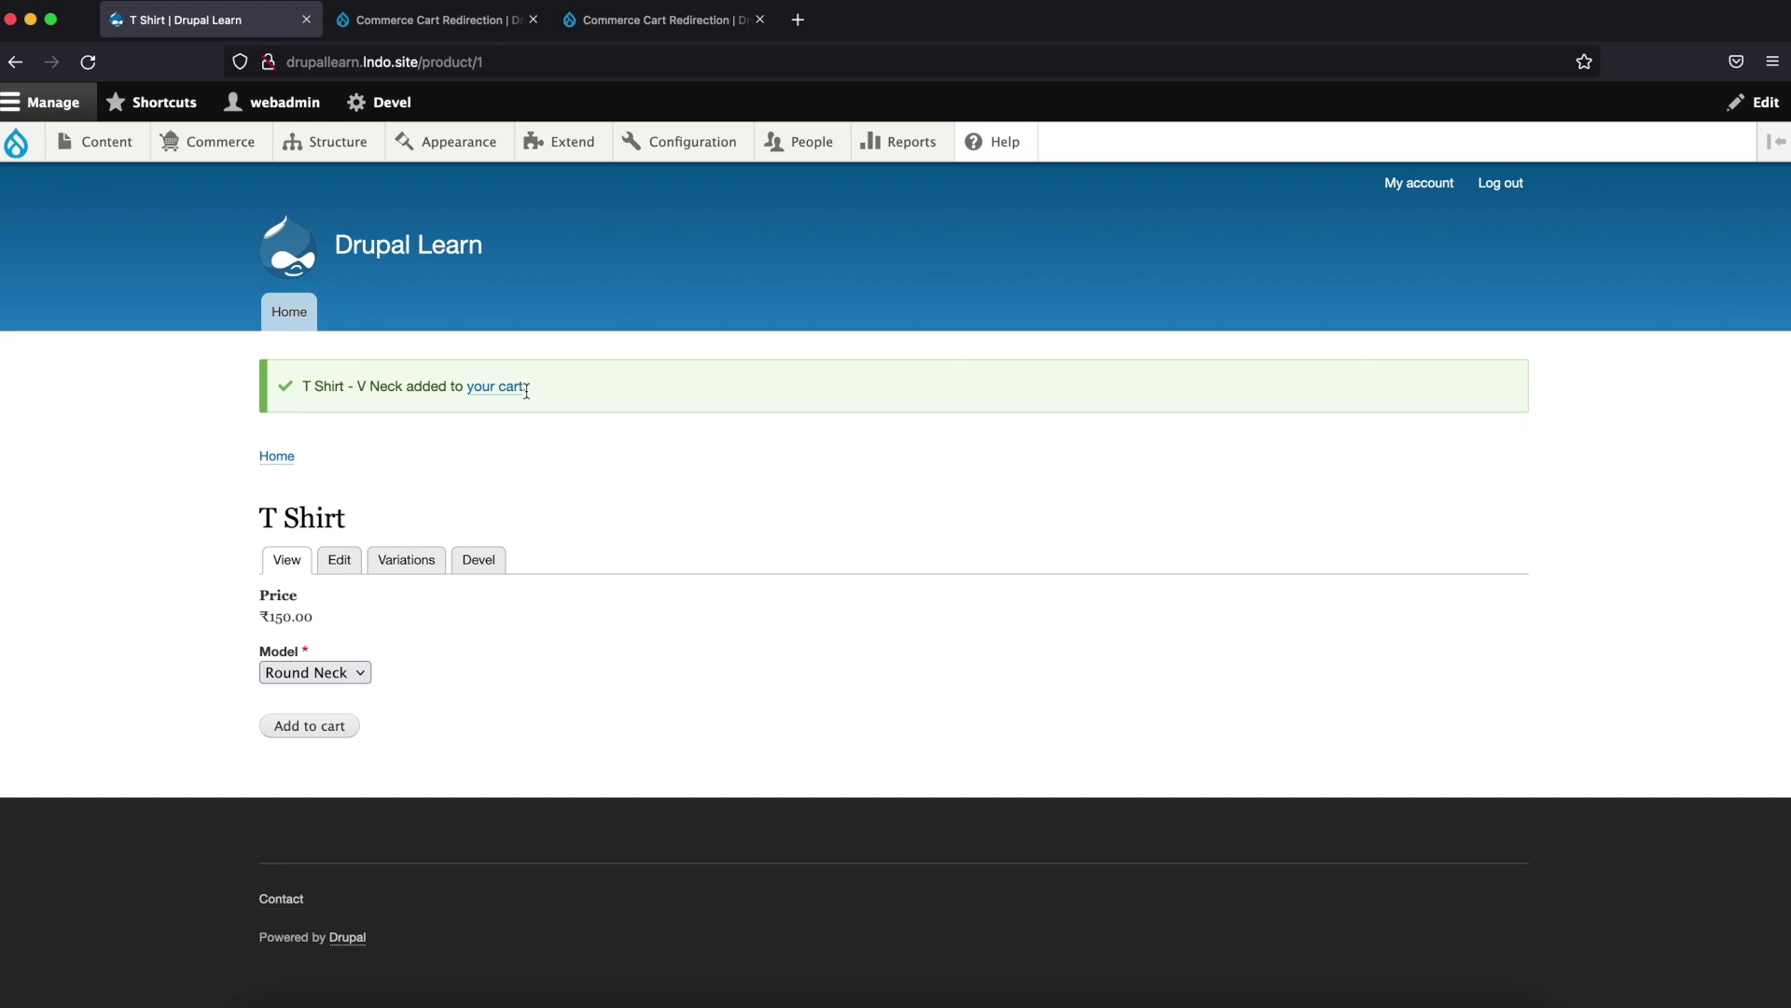
mouse_move(15, 142)
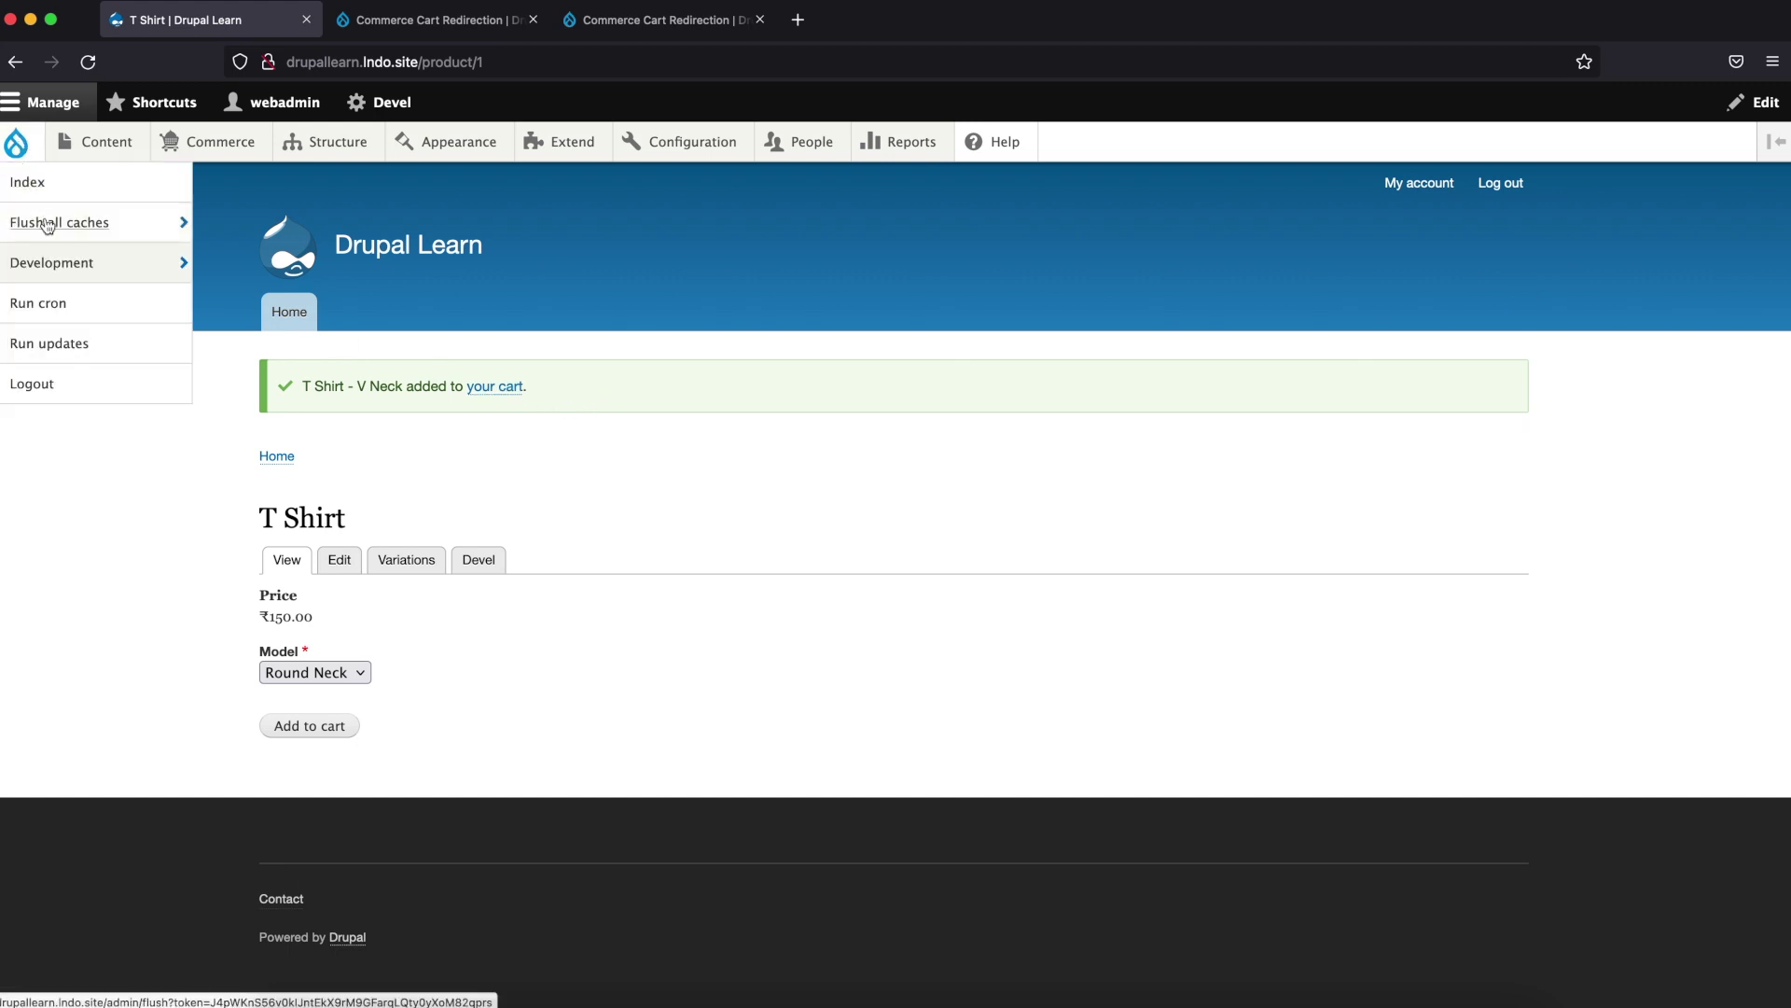
Flush all caches, remove the T Shirt from the cart, and reopen the T Shirt page
click(47, 224)
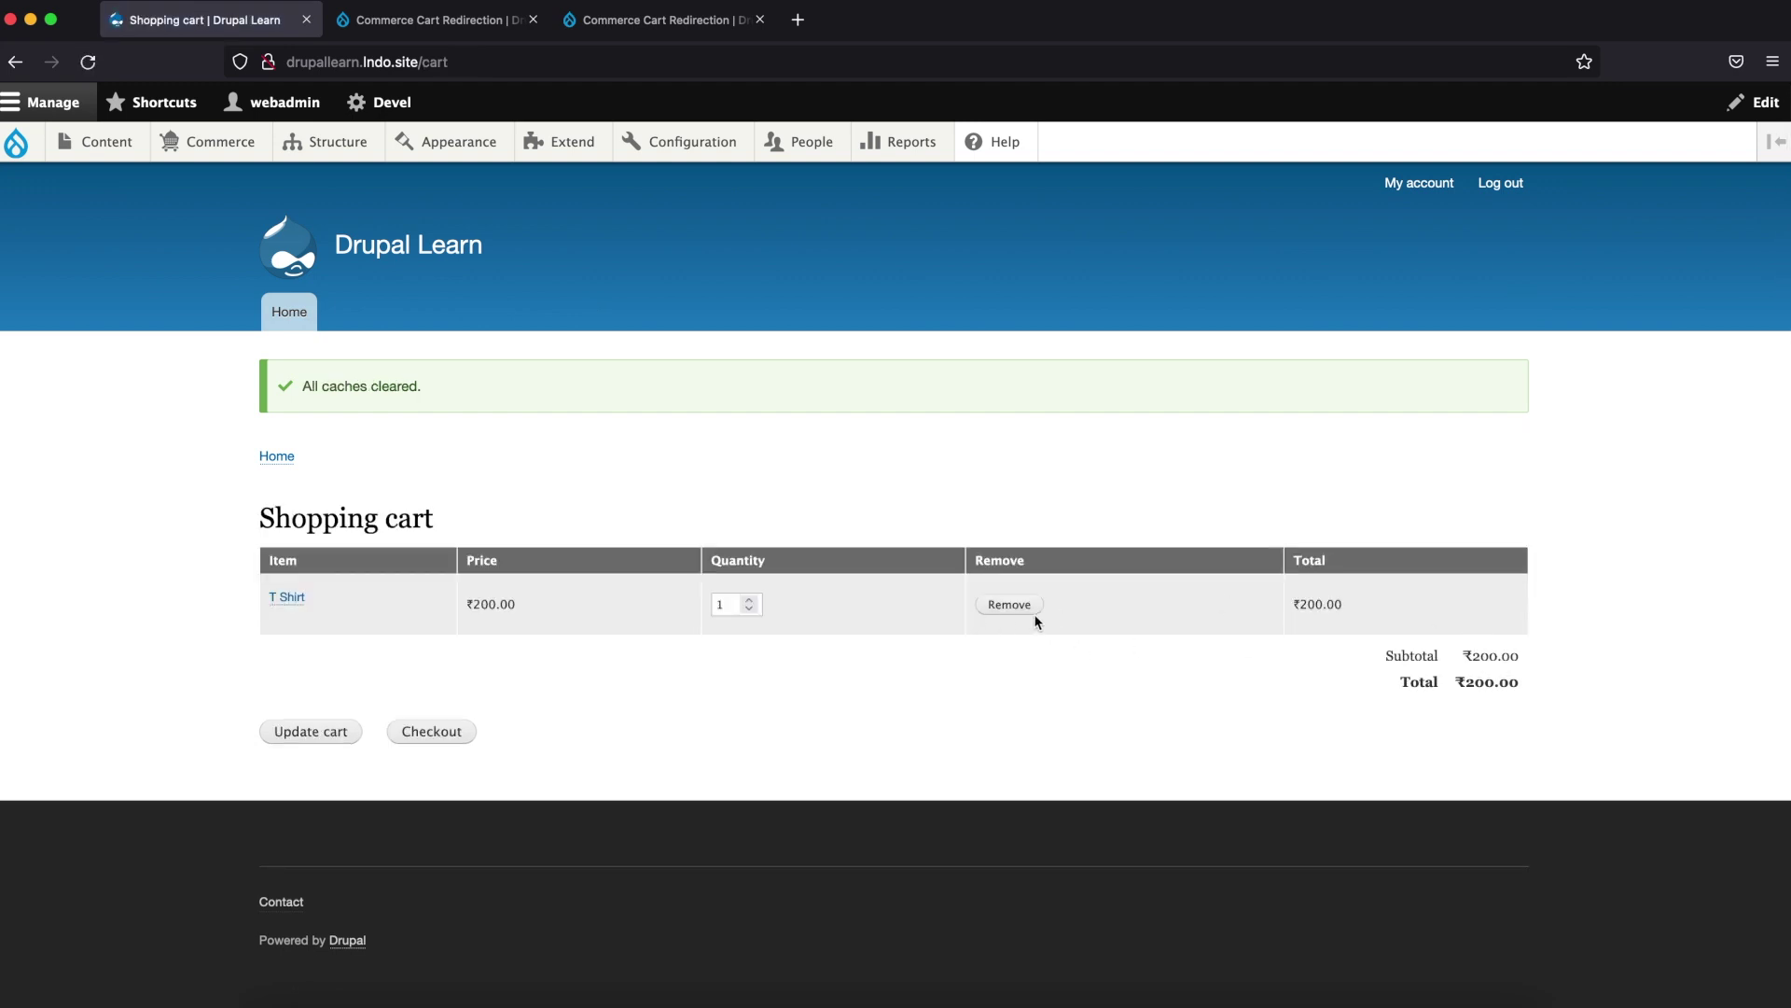
click(1014, 605)
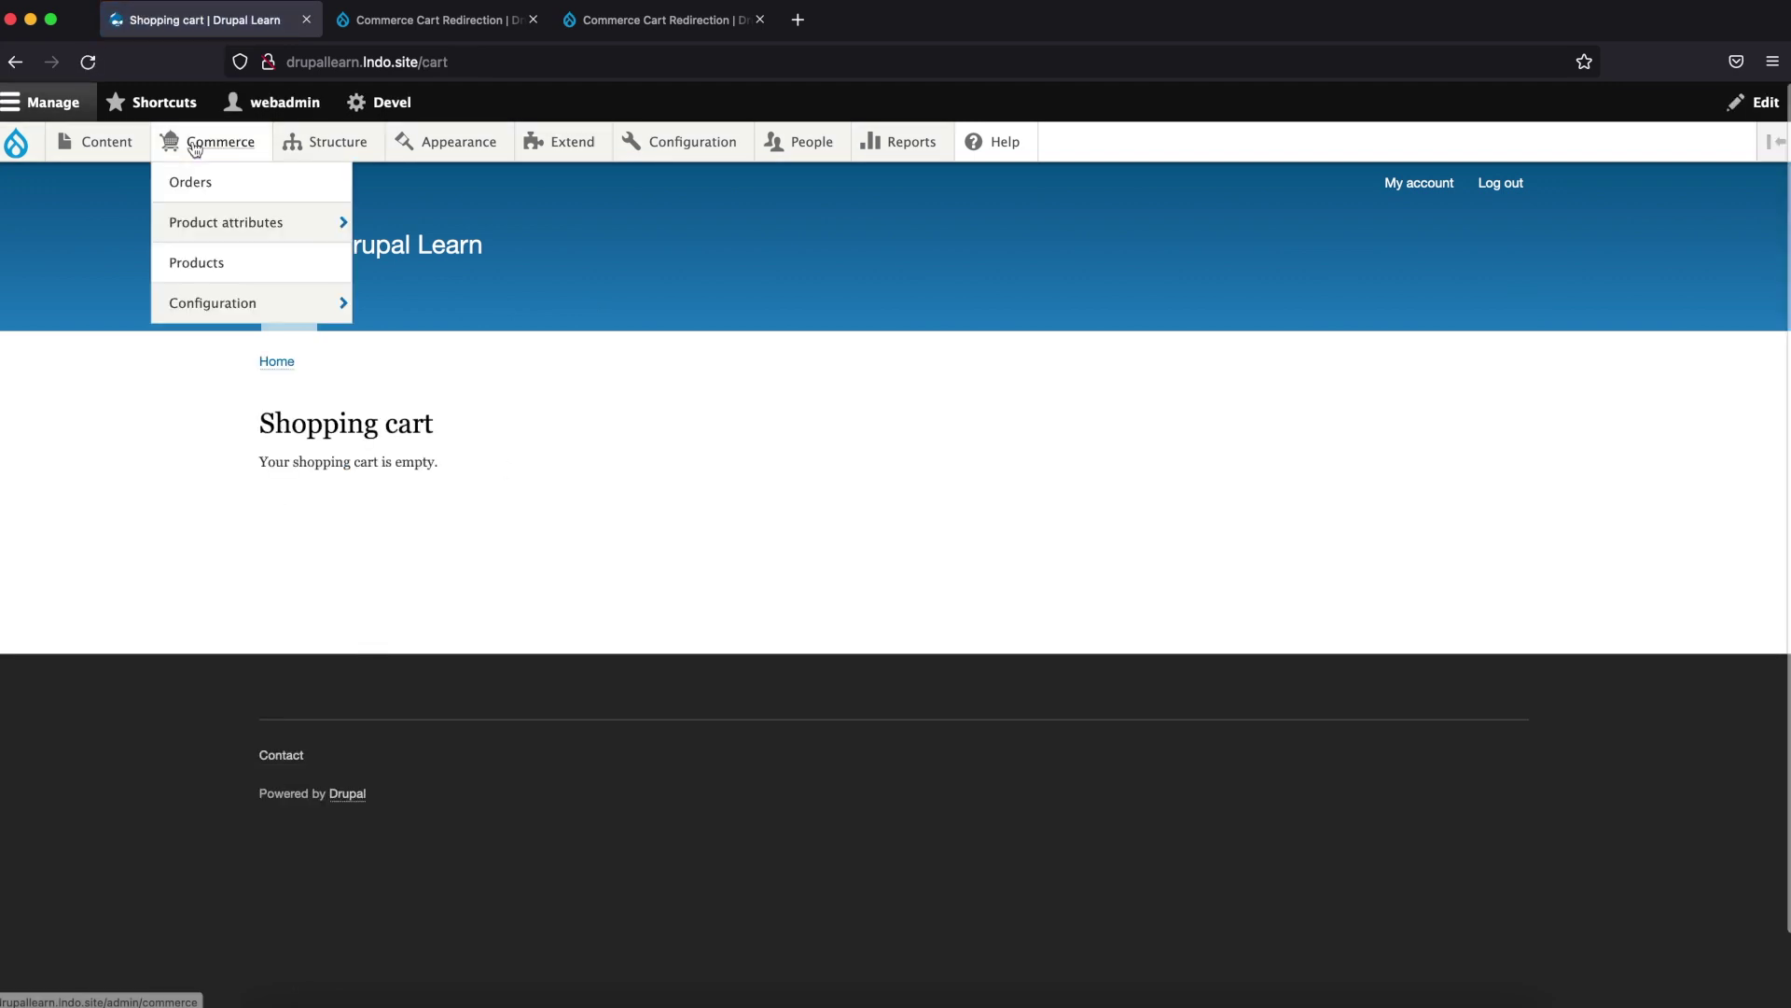
click(213, 264)
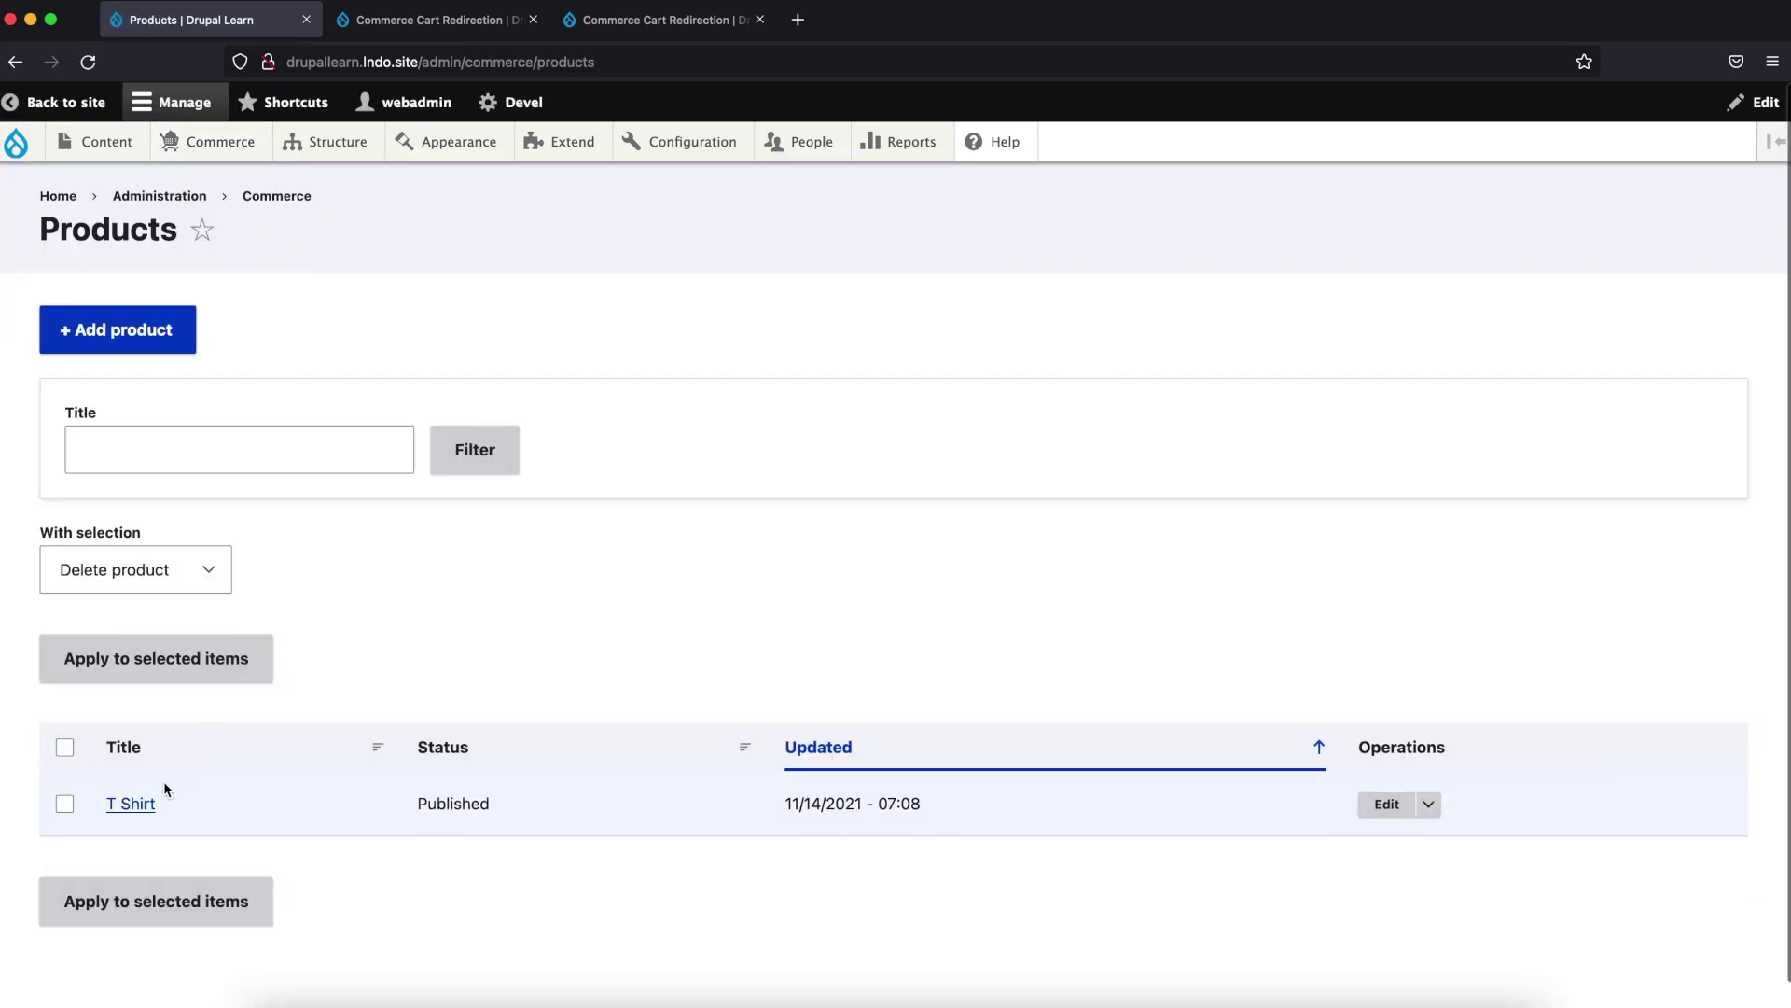
click(131, 808)
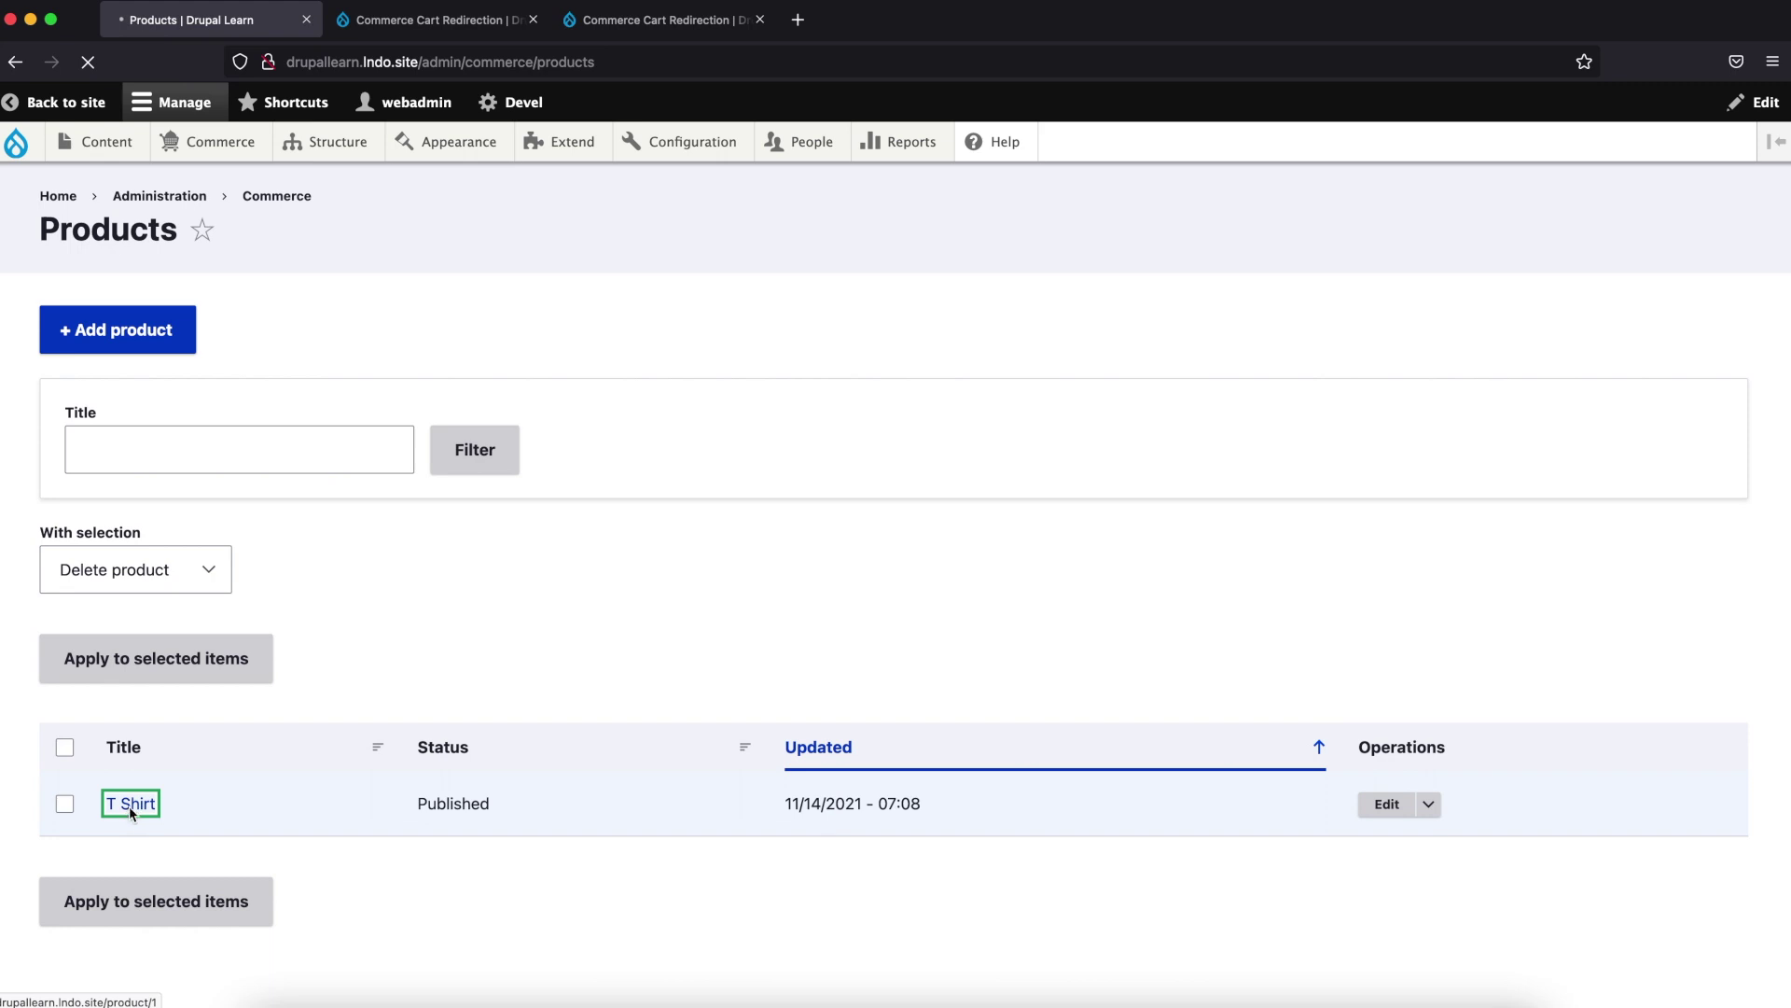
Tick the Default product variation bundle in the redirection settings and save
key(ctrl+Tab)
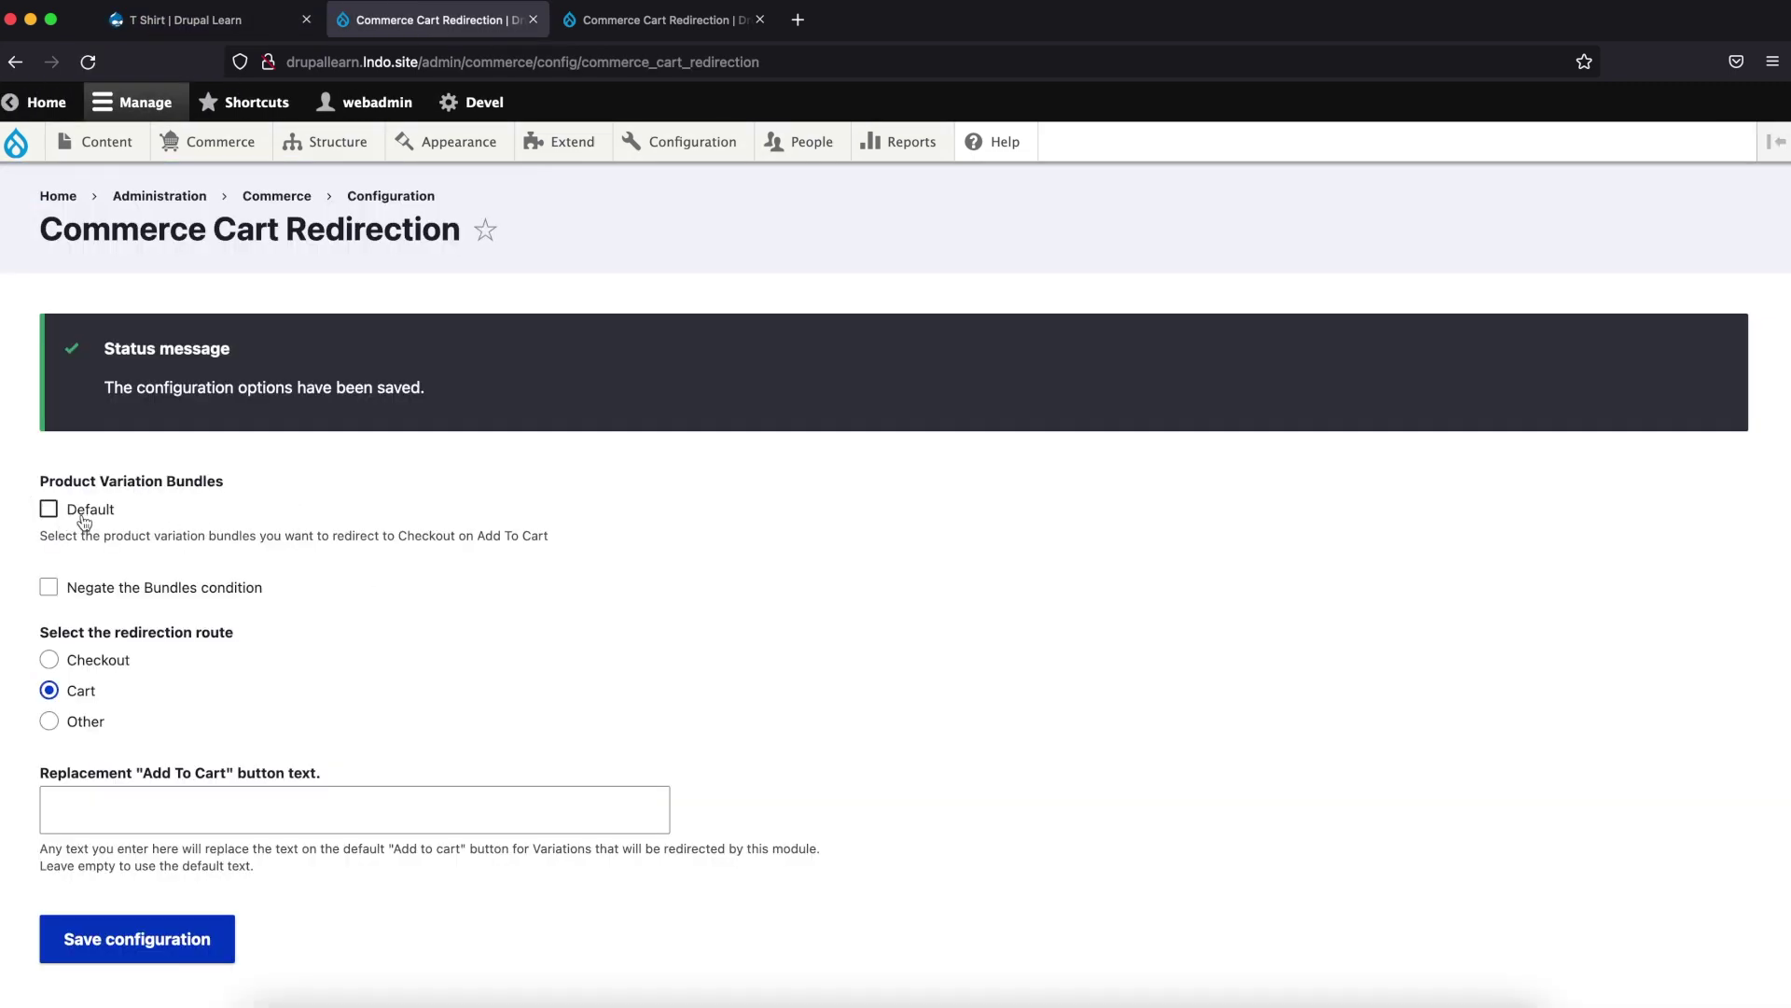
click(91, 522)
click(133, 939)
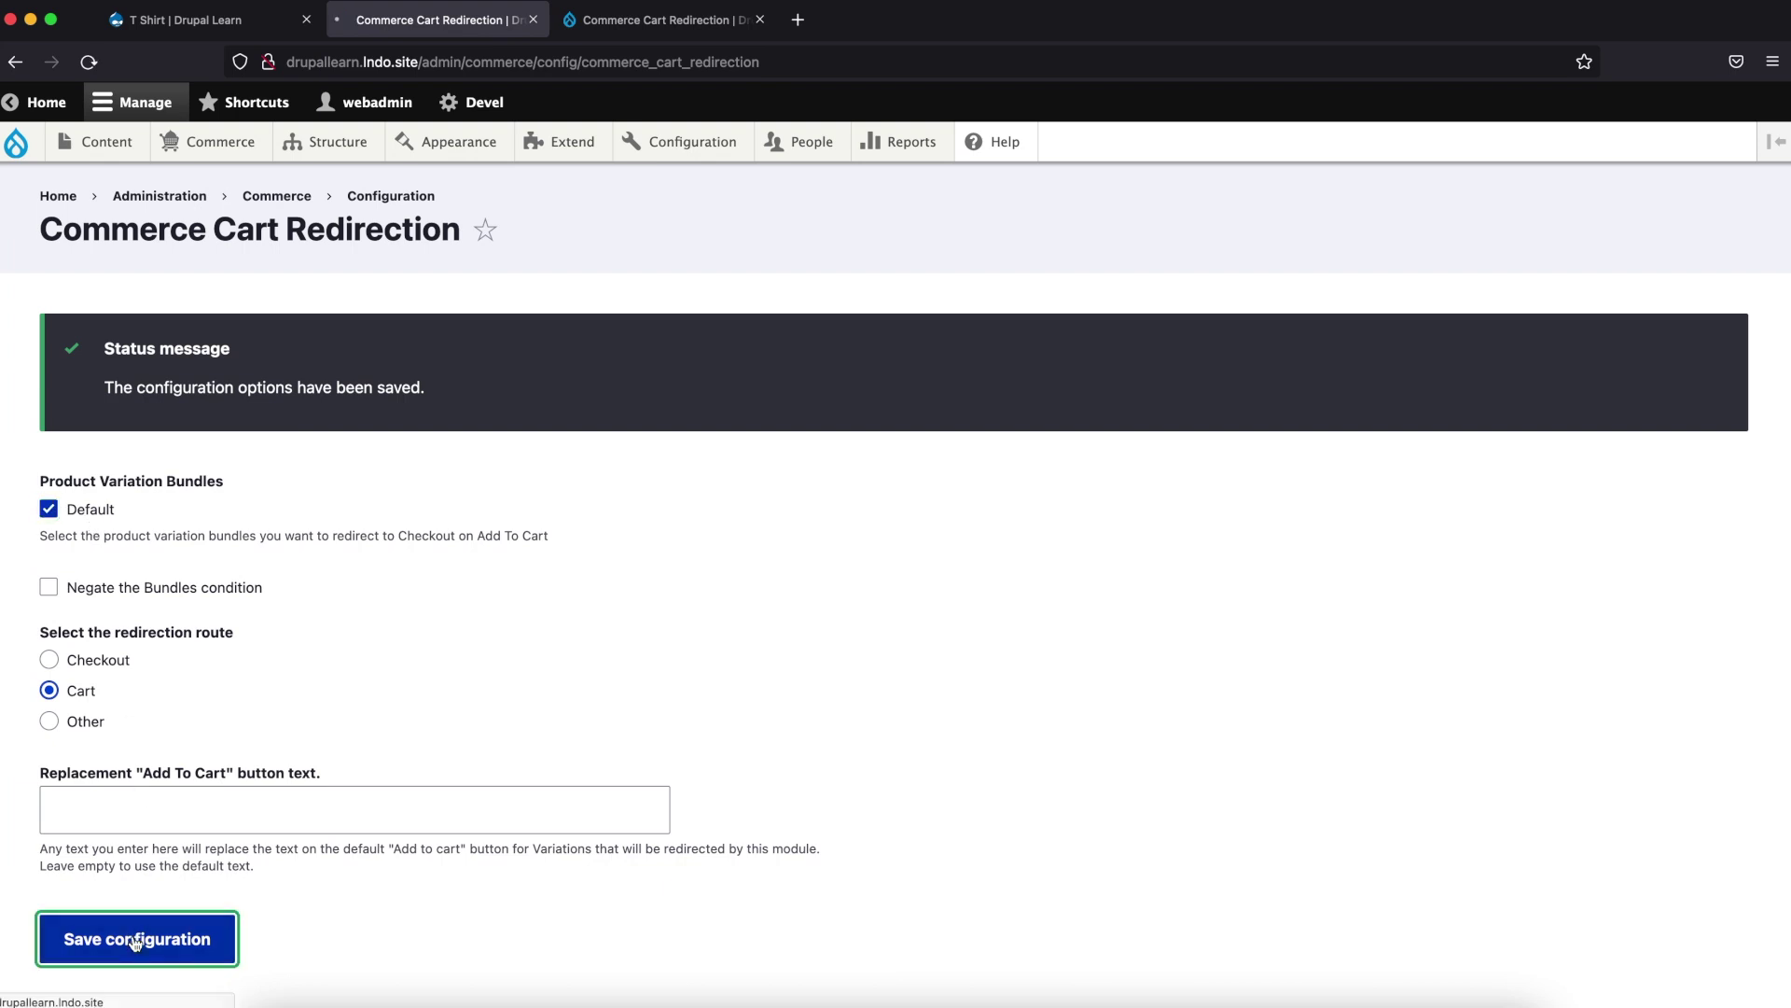
Empty the shopping cart by removing the T Shirt
click(189, 29)
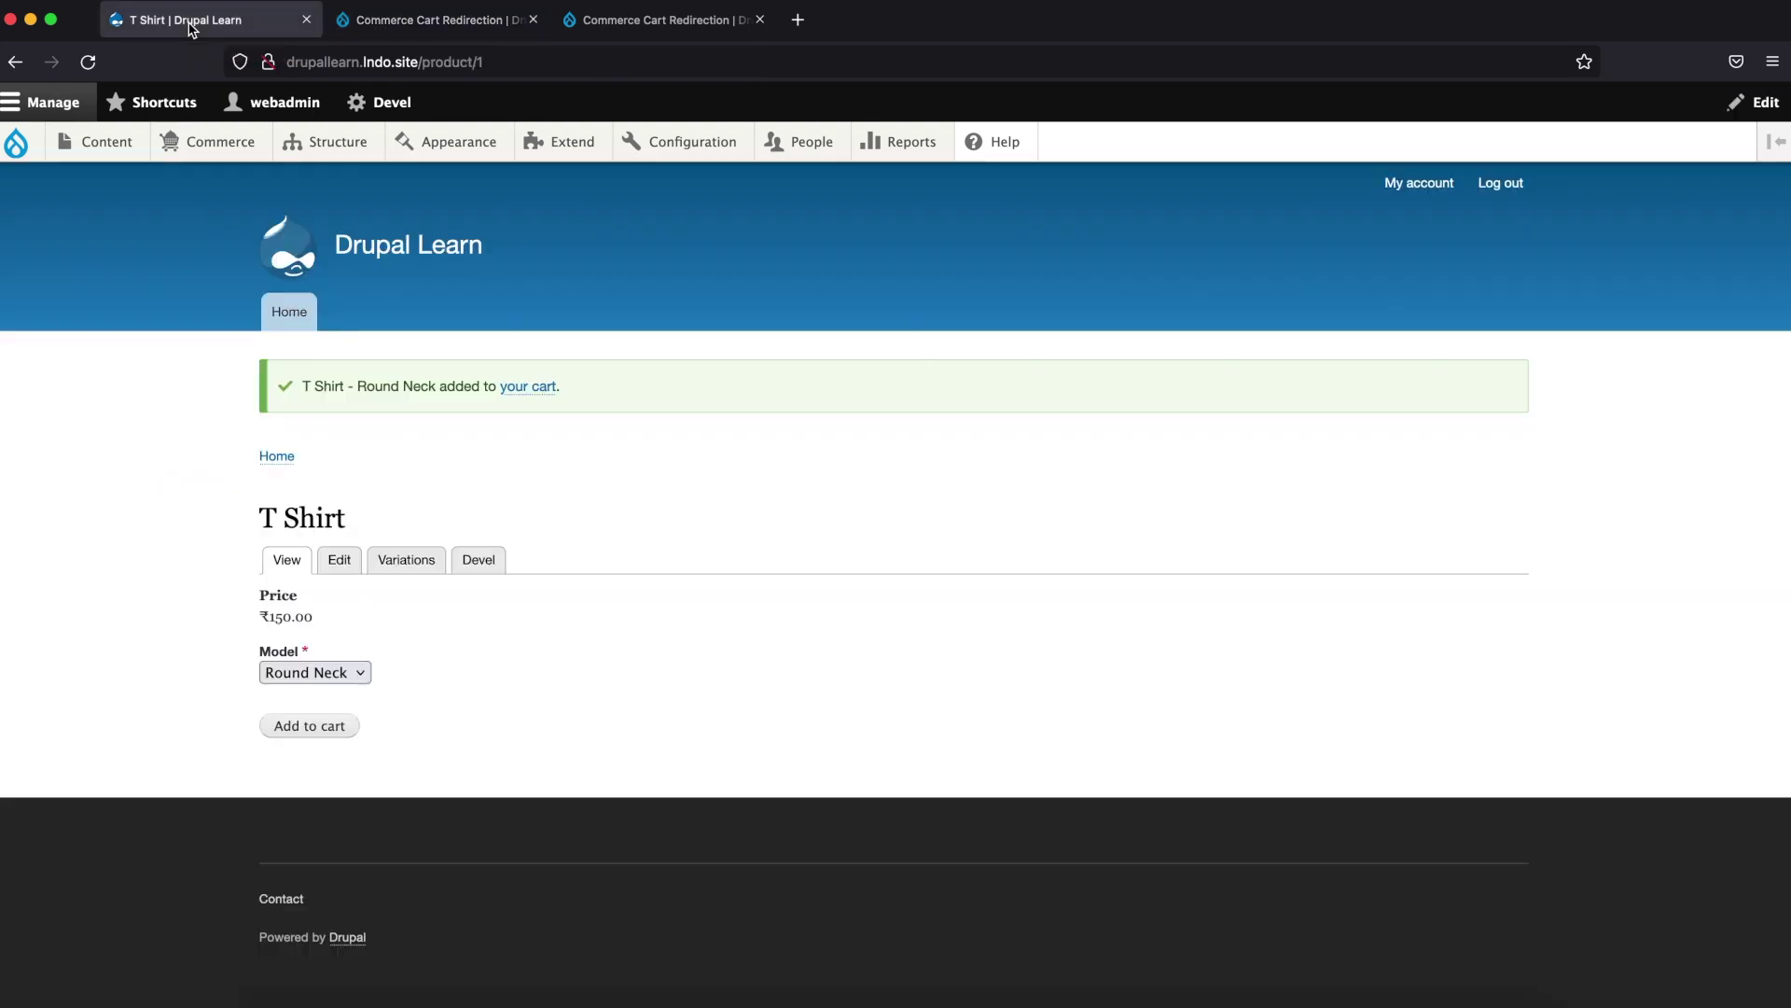
click(538, 388)
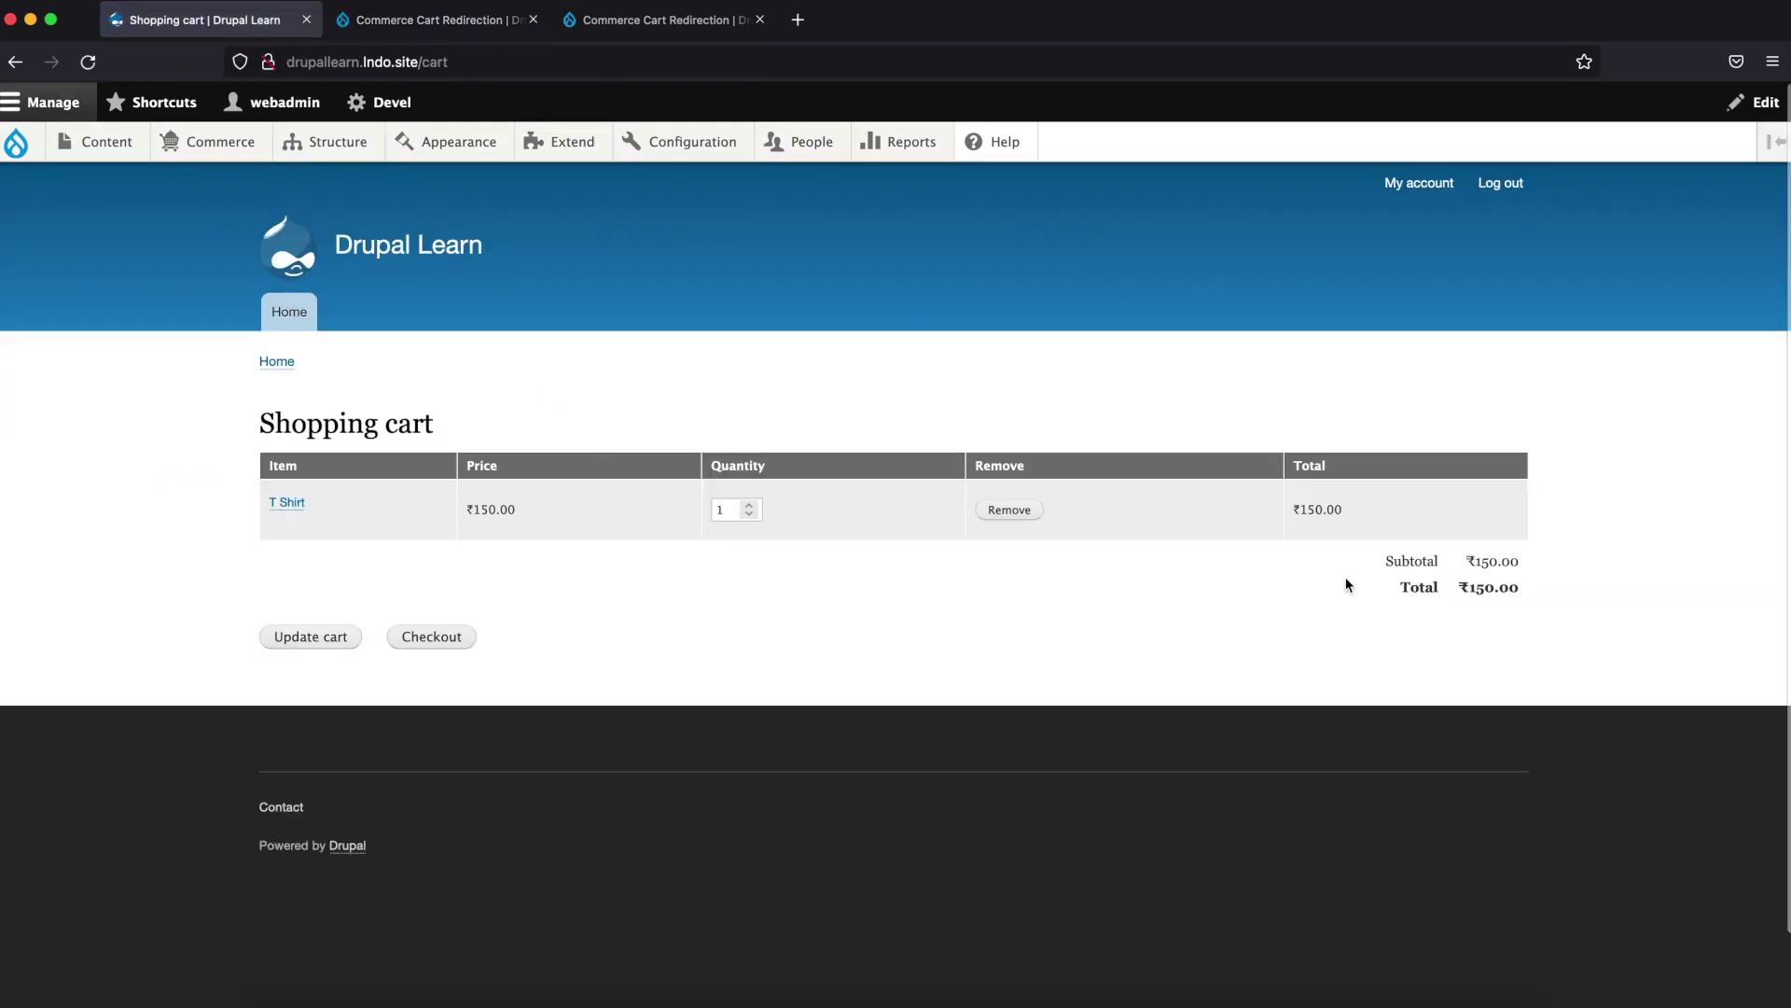
click(1018, 520)
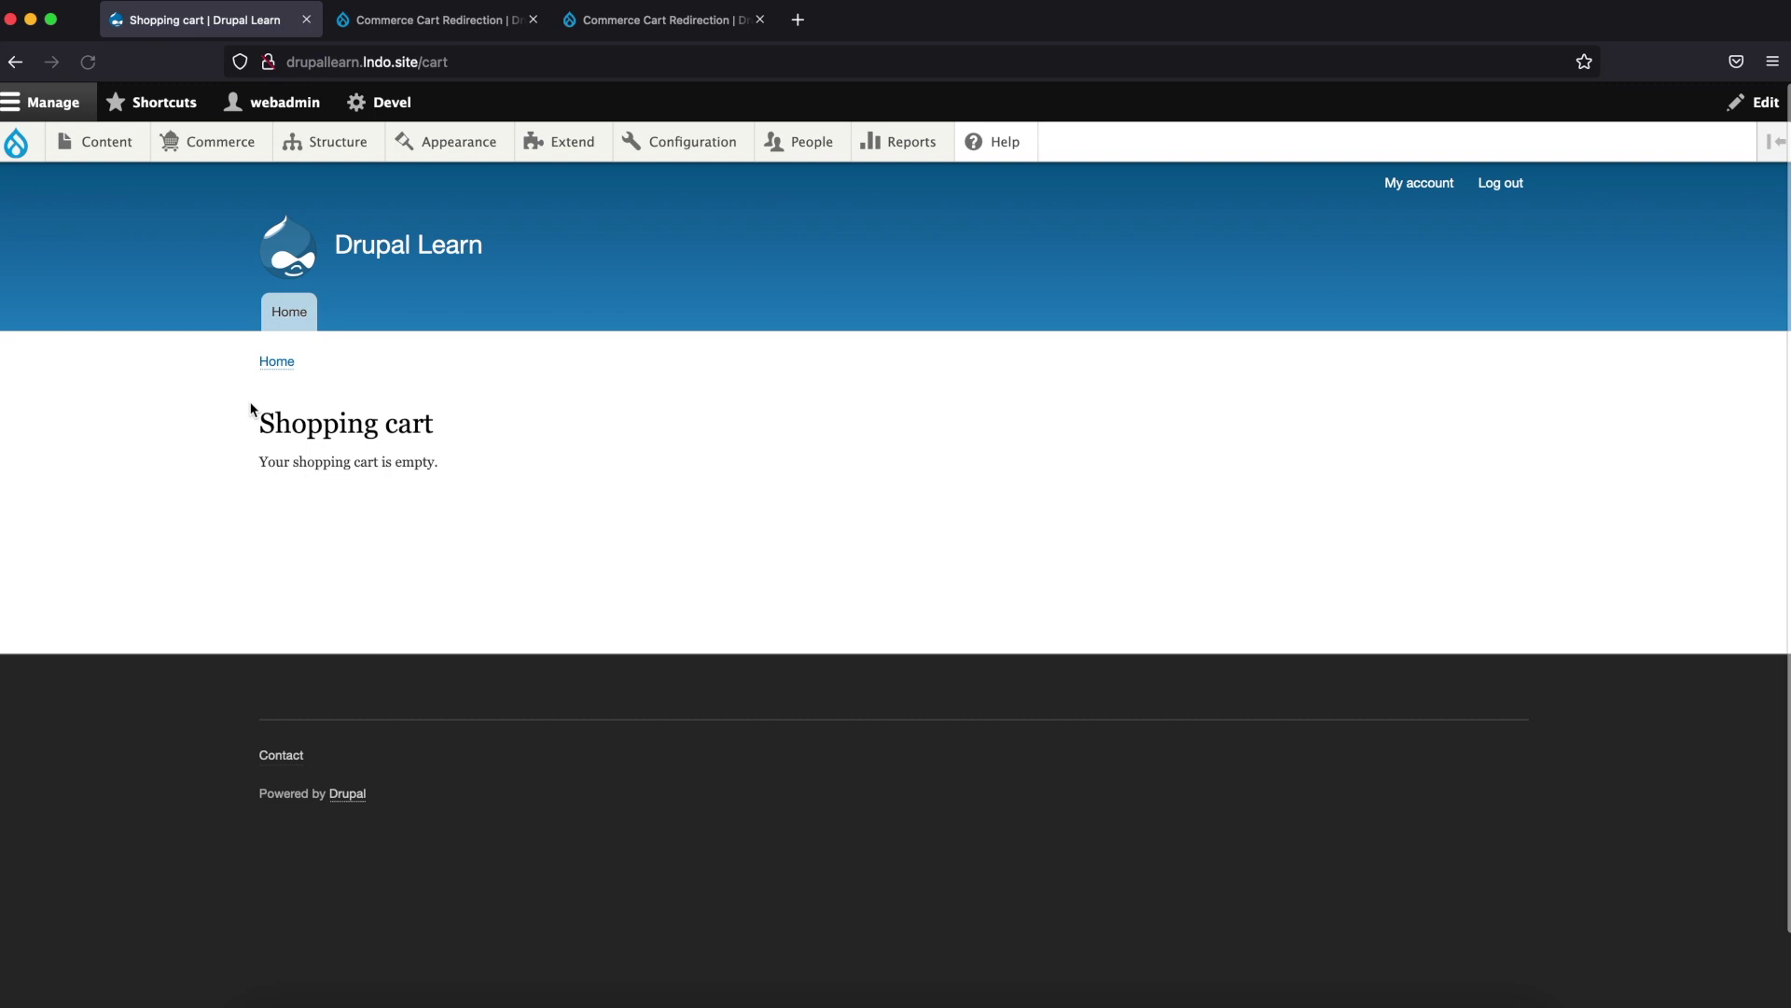
mouse_move(210, 142)
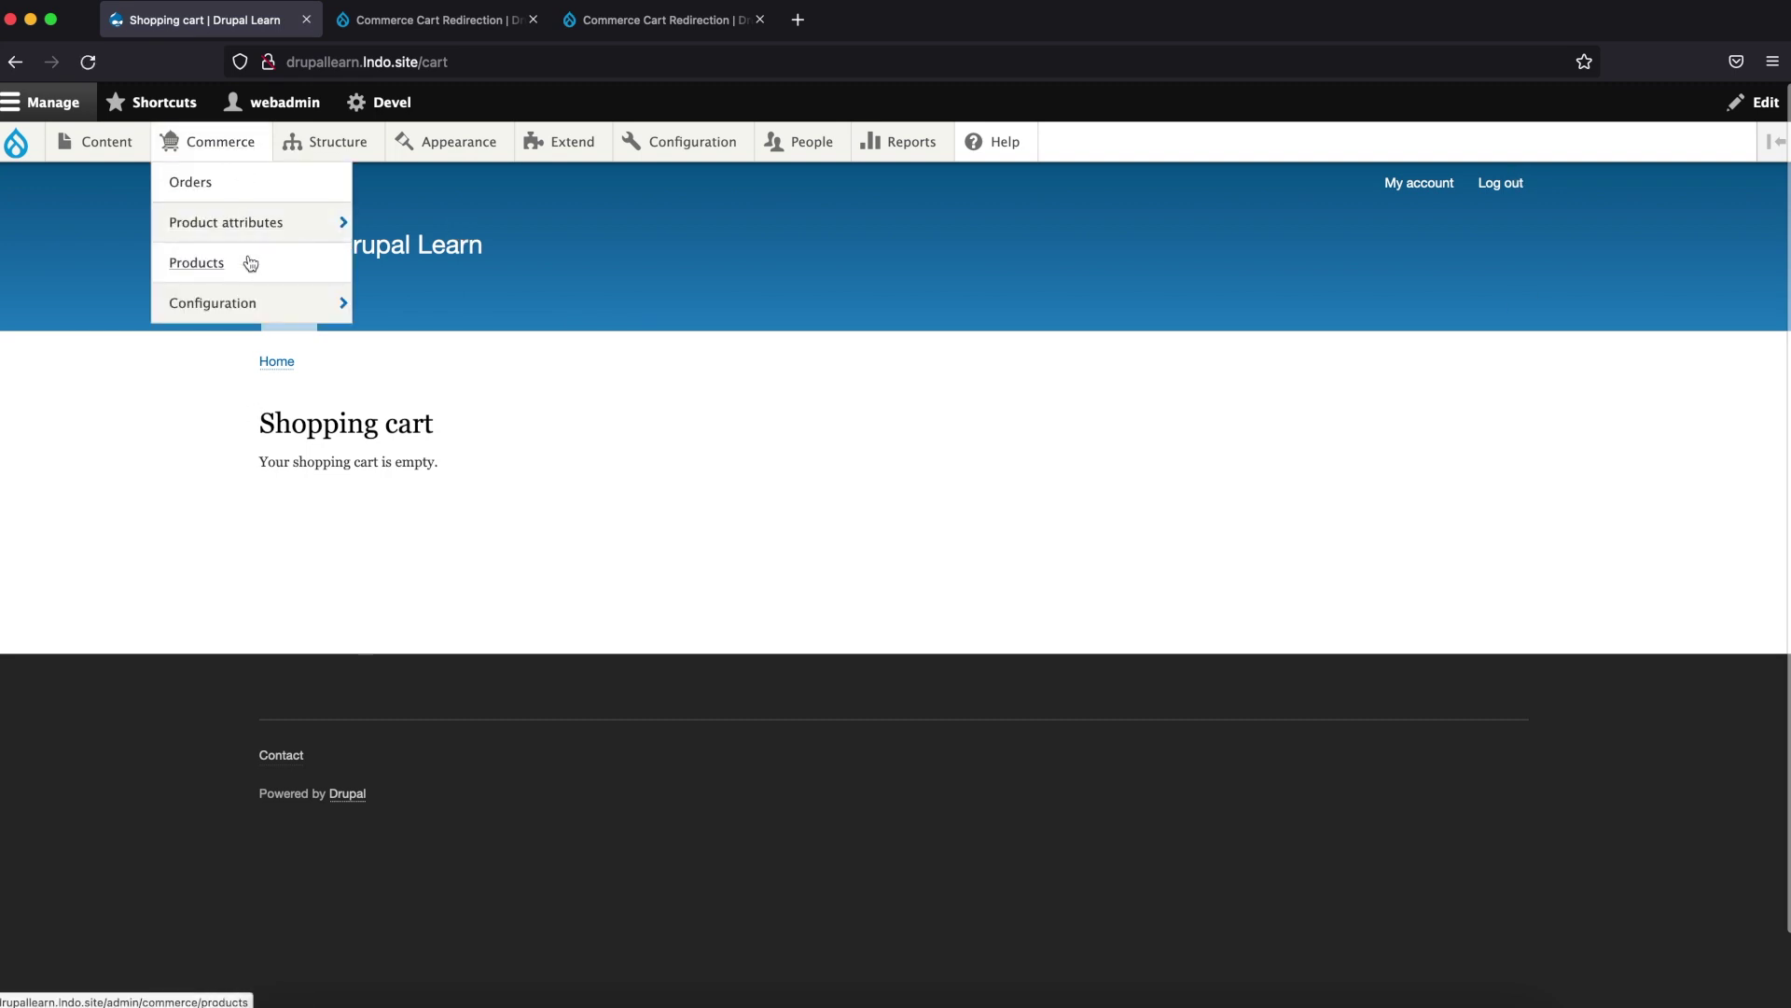
Add the Round Neck T Shirt, landing directly on the cart at ₹150.00
click(248, 261)
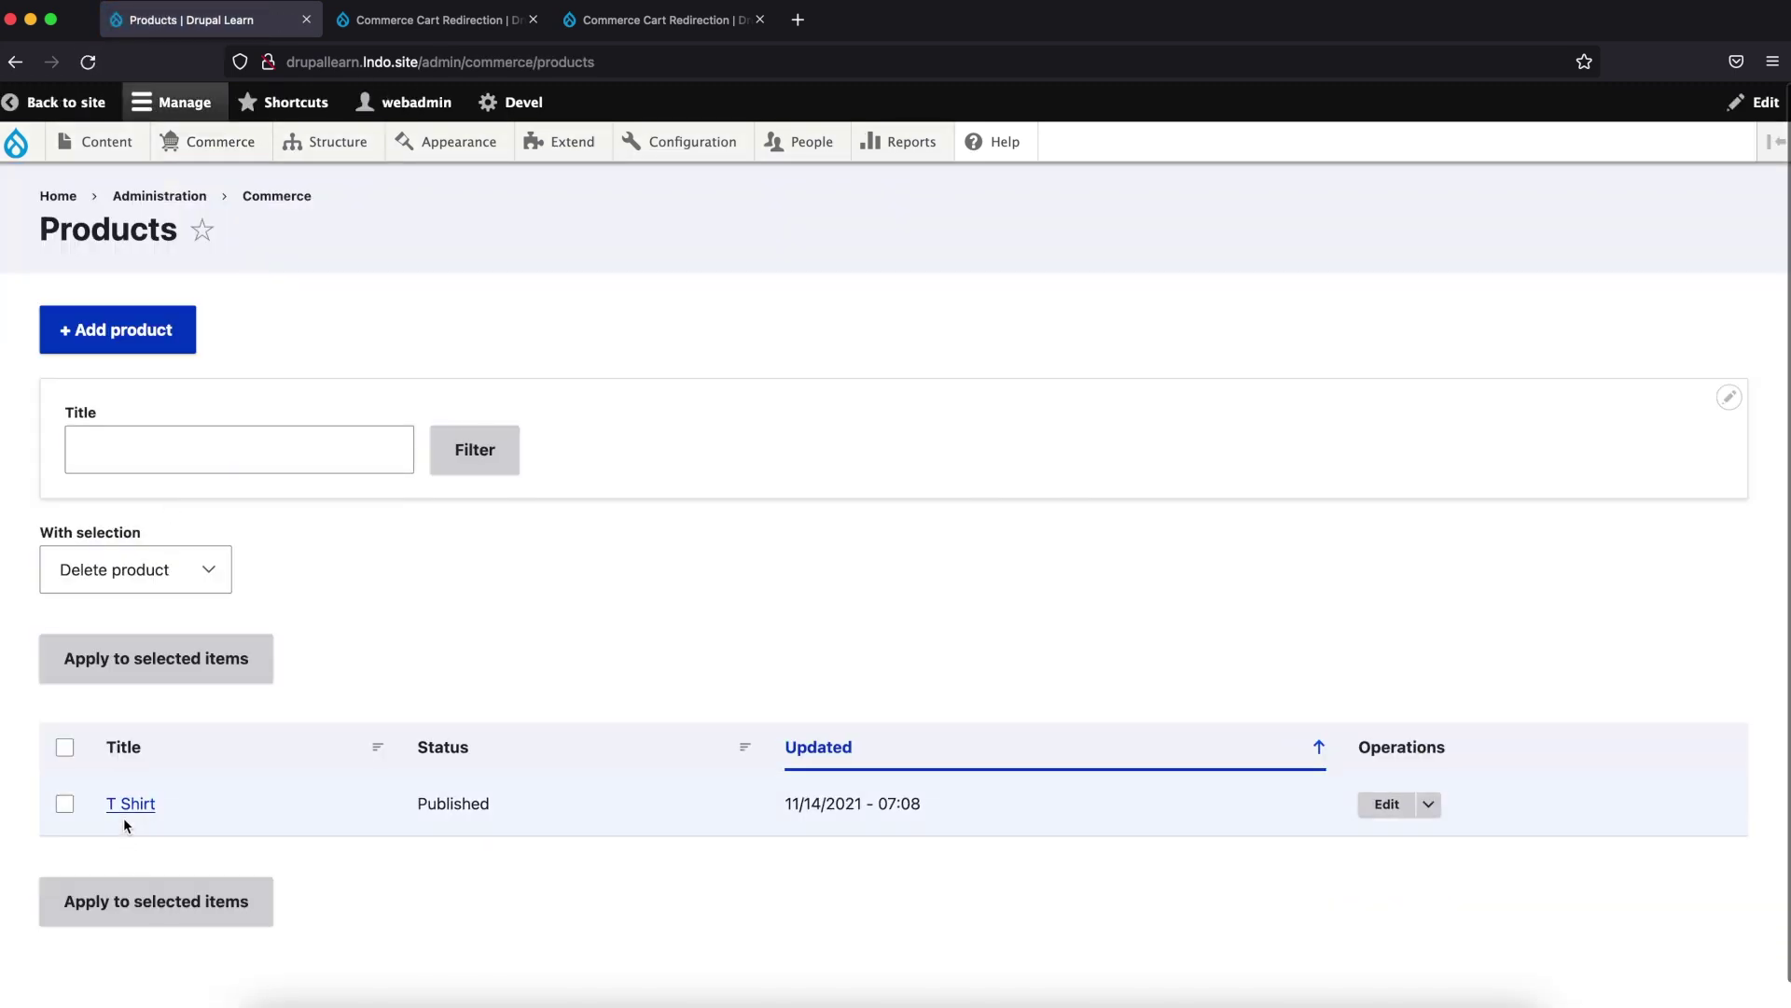
click(125, 808)
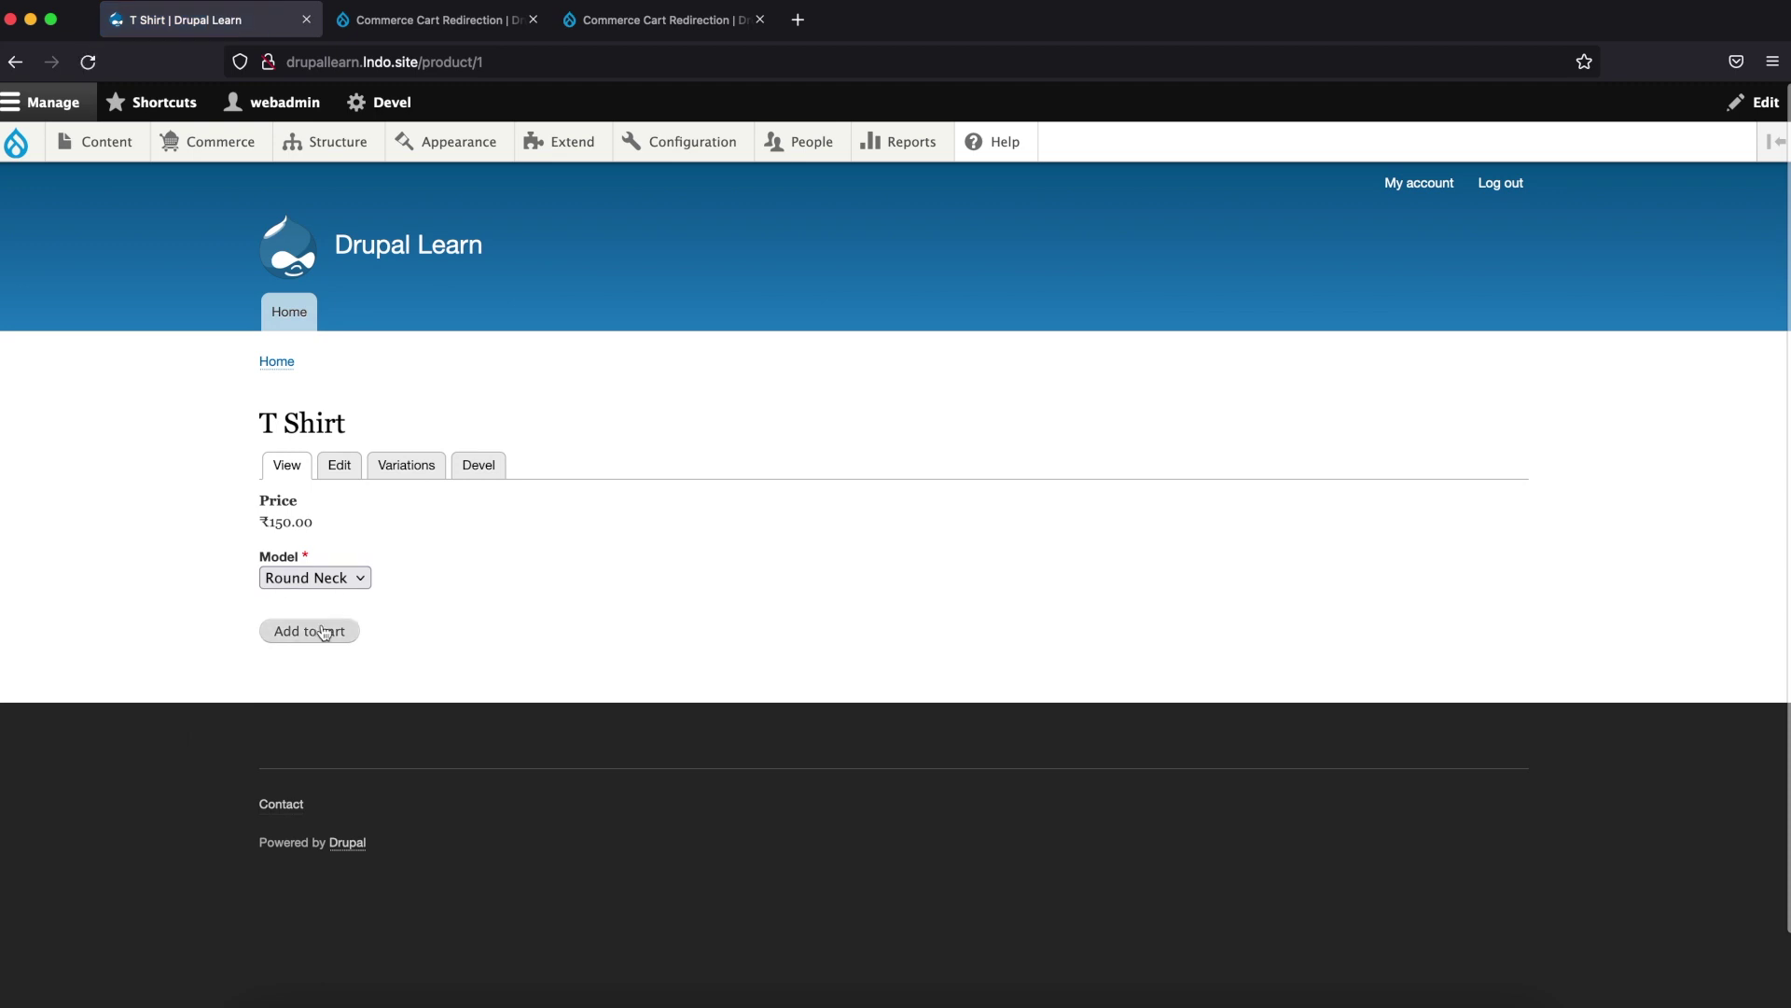
click(323, 633)
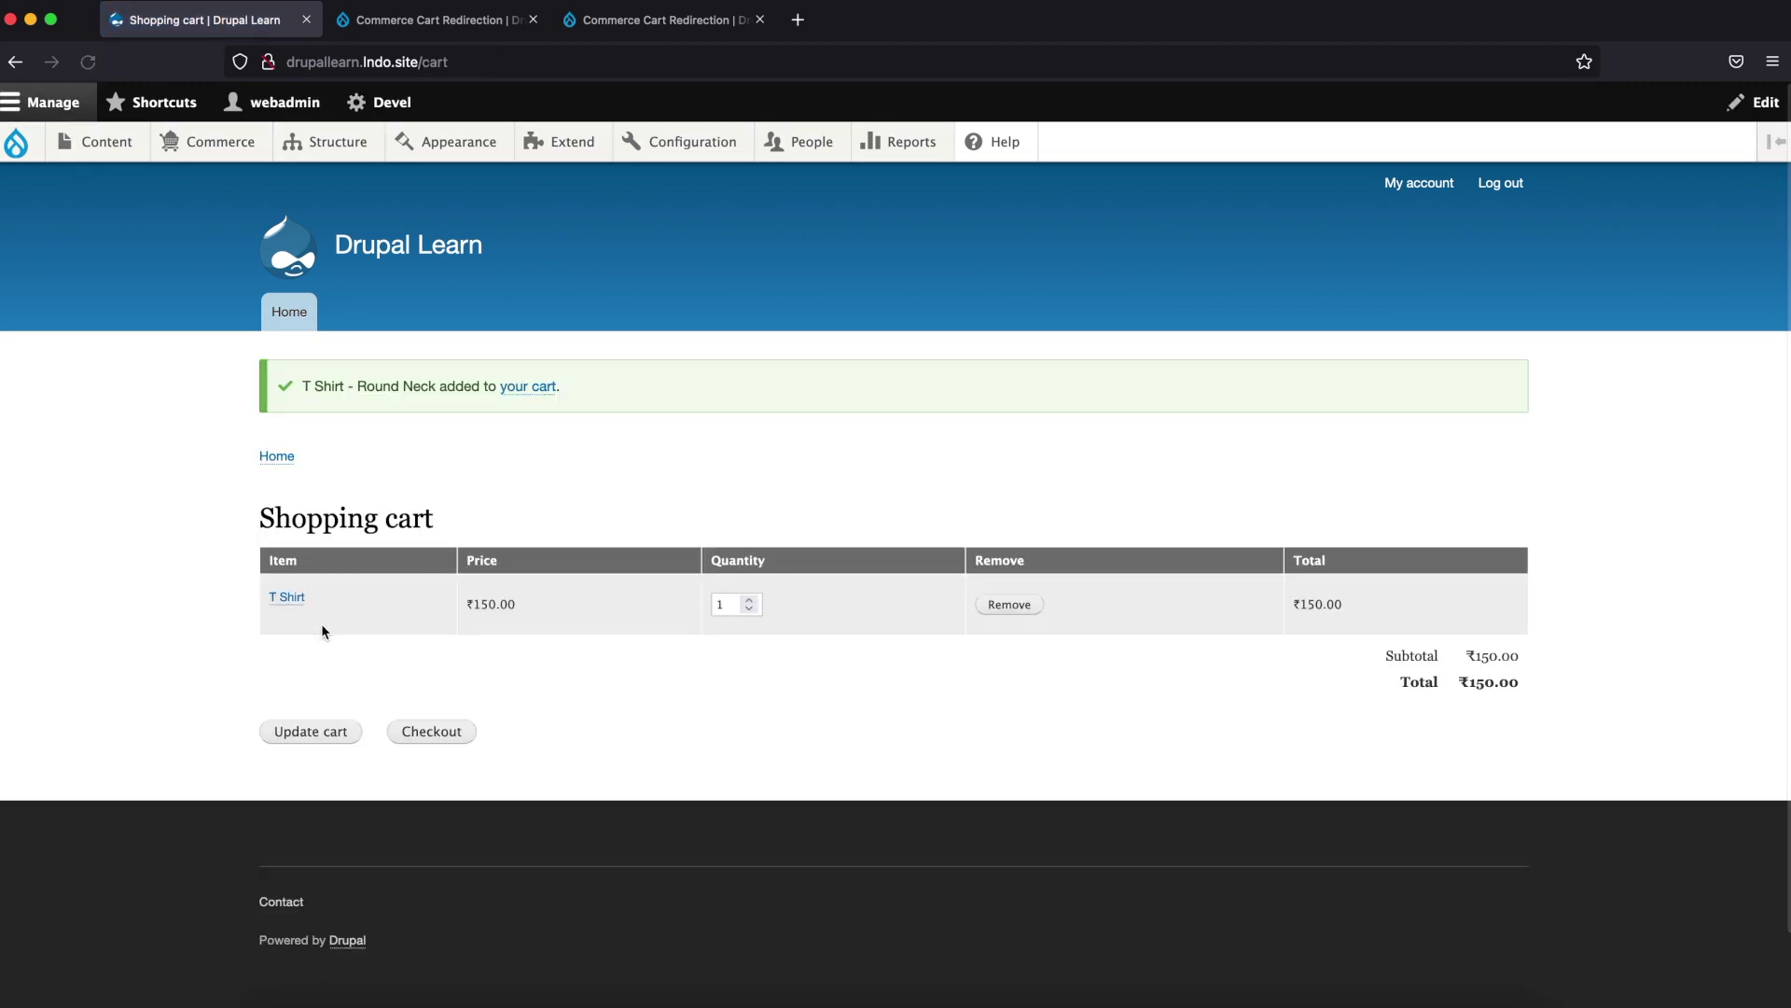